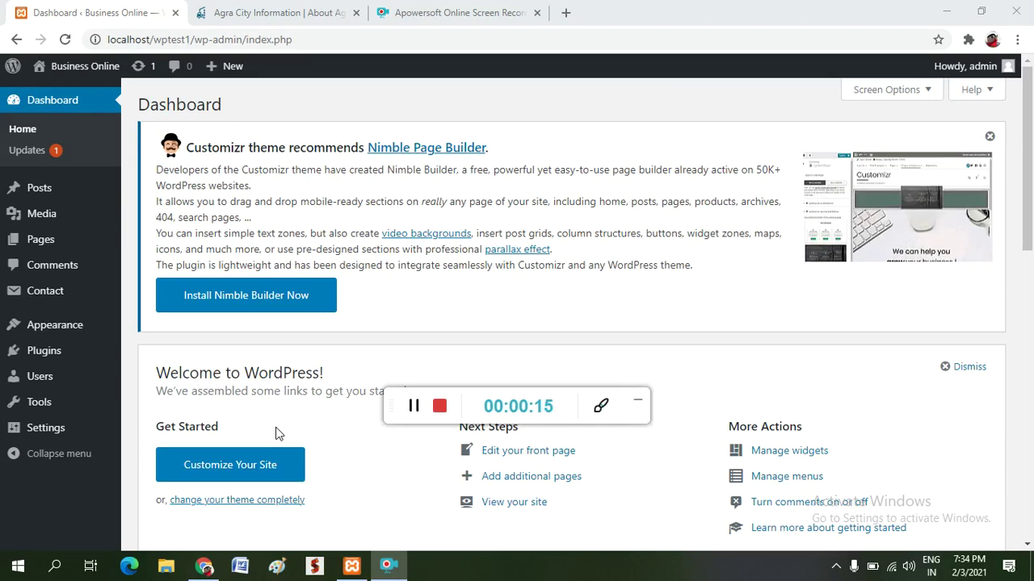
# Step: Open the list of all pages in the site's admin area and look through the existing entries
pyautogui.hotkey('ctrl', 'alt', 'h')
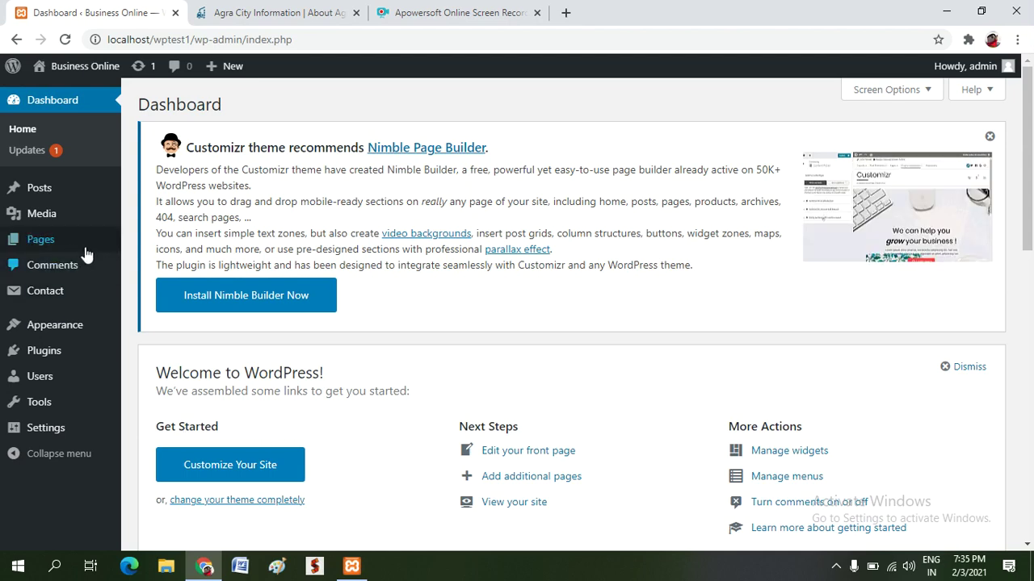
pyautogui.moveTo(78, 247)
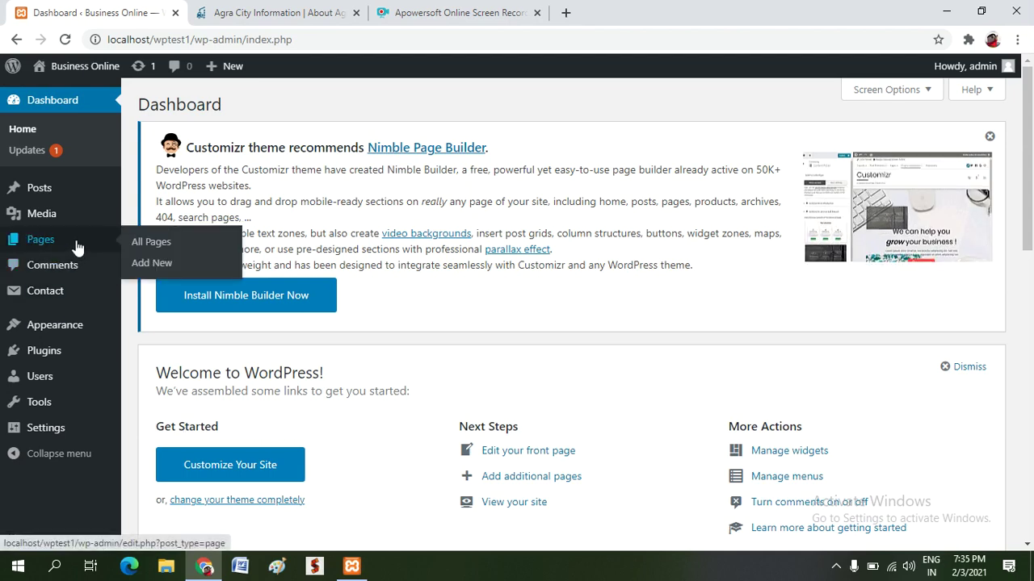
pyautogui.click(141, 249)
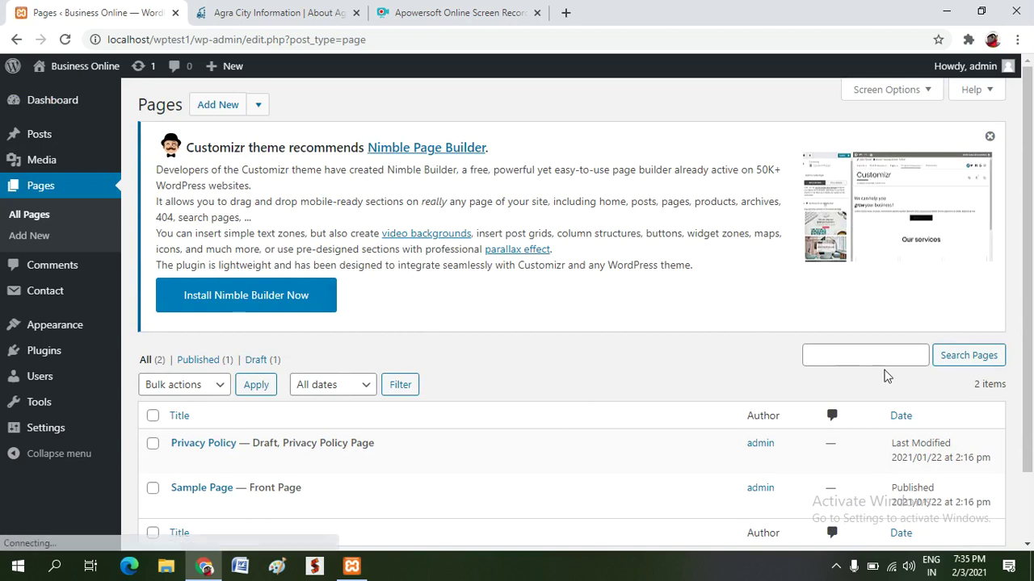
pyautogui.scroll(-1, 1031, 249)
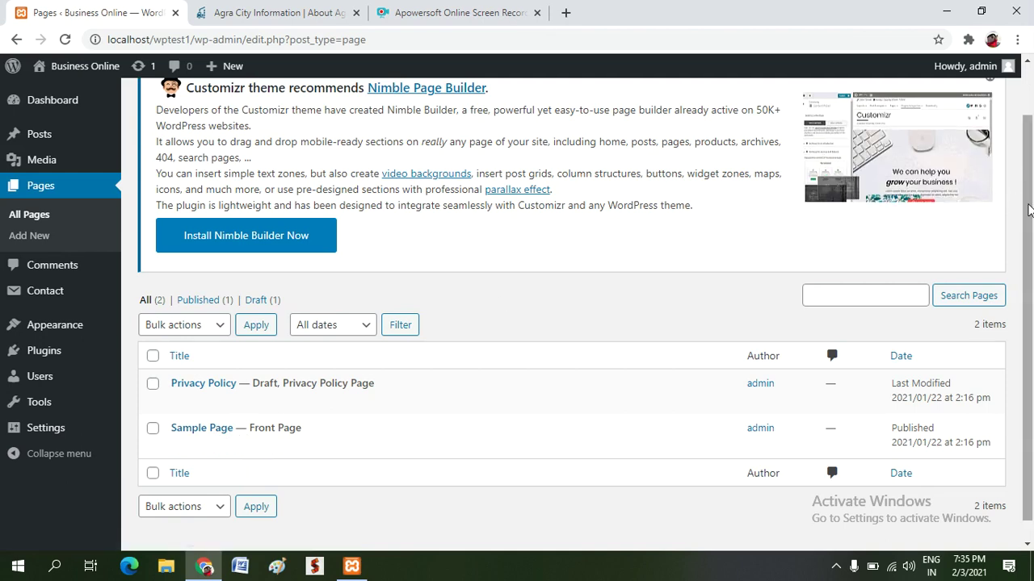
pyautogui.scroll(2, 1028, 210)
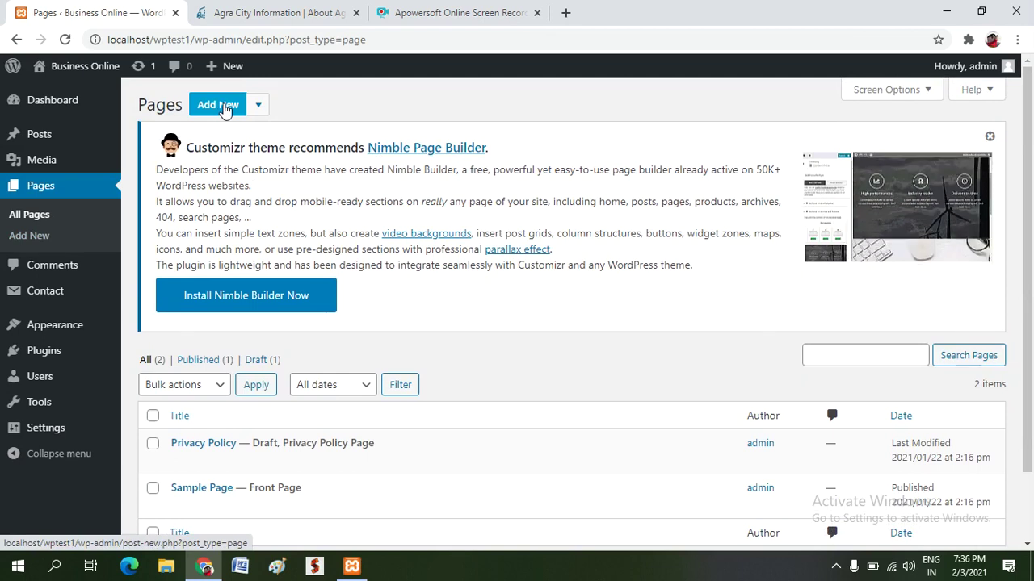
# Step: Create a new page titled "Home" and publish it
pyautogui.click(225, 109)
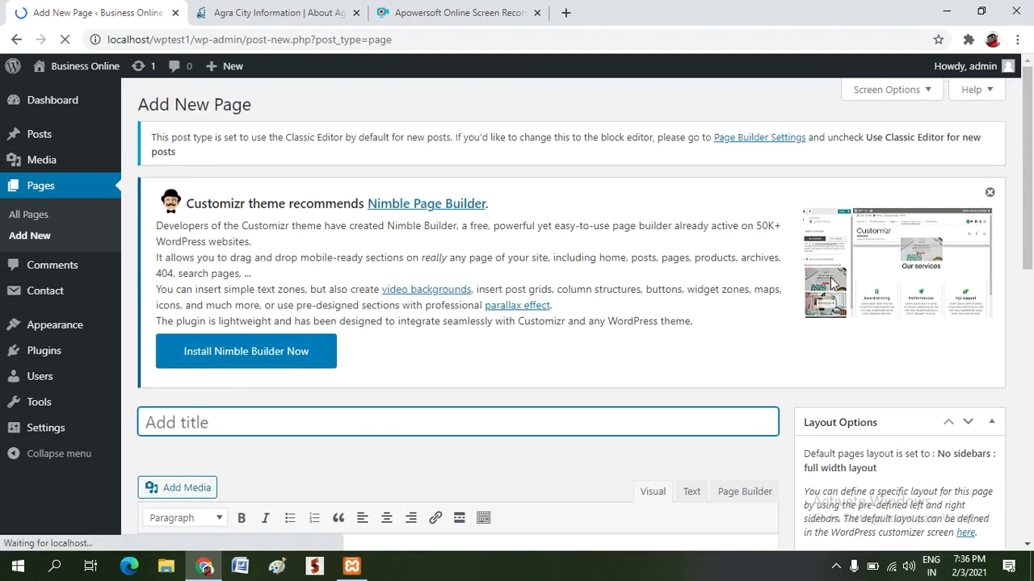
pyautogui.moveTo(1029, 205); pyautogui.dragTo(1032, 304)
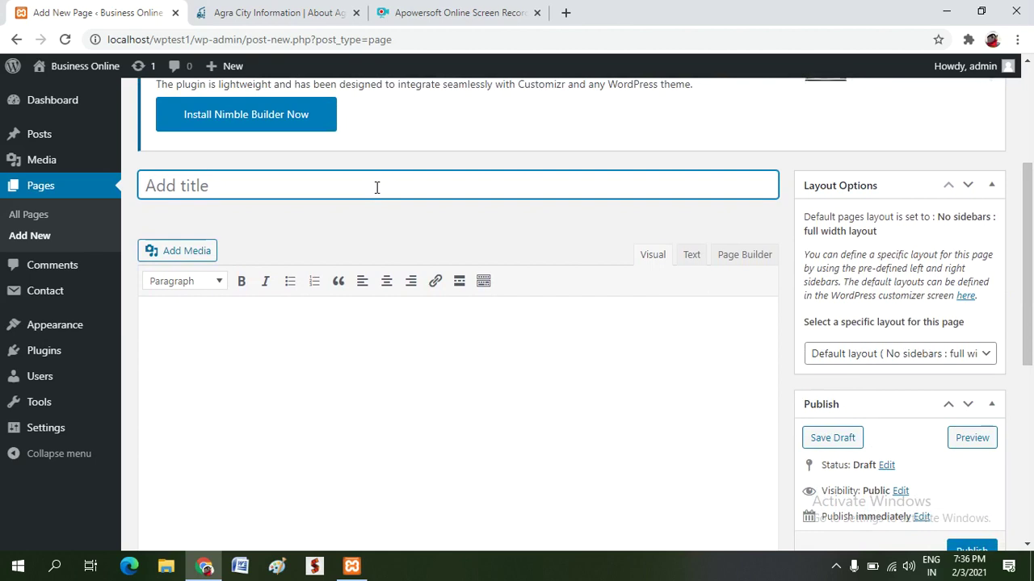
pyautogui.write('Home')
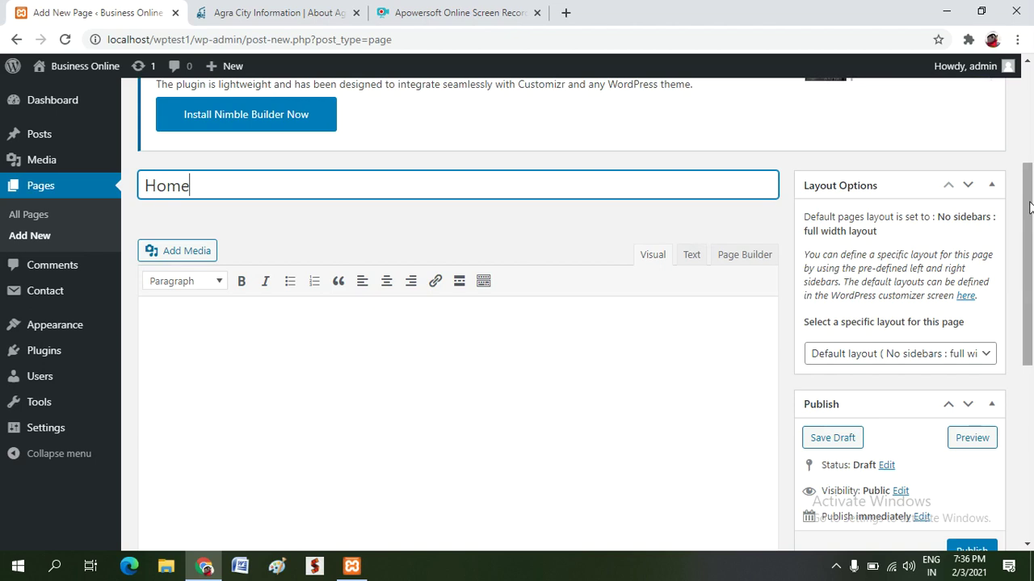
pyautogui.moveTo(1027, 201); pyautogui.dragTo(1031, 273)
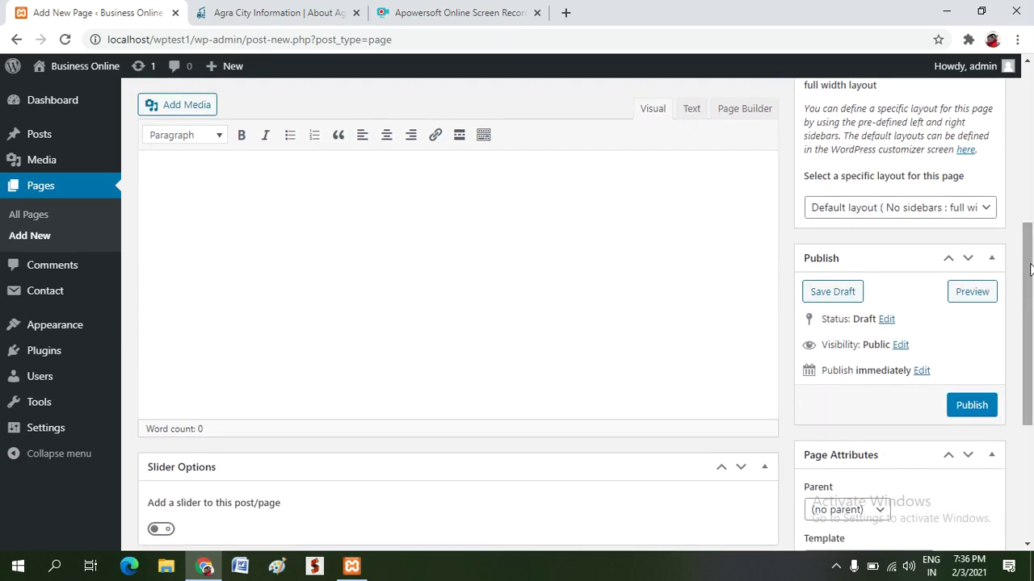
pyautogui.click(971, 406)
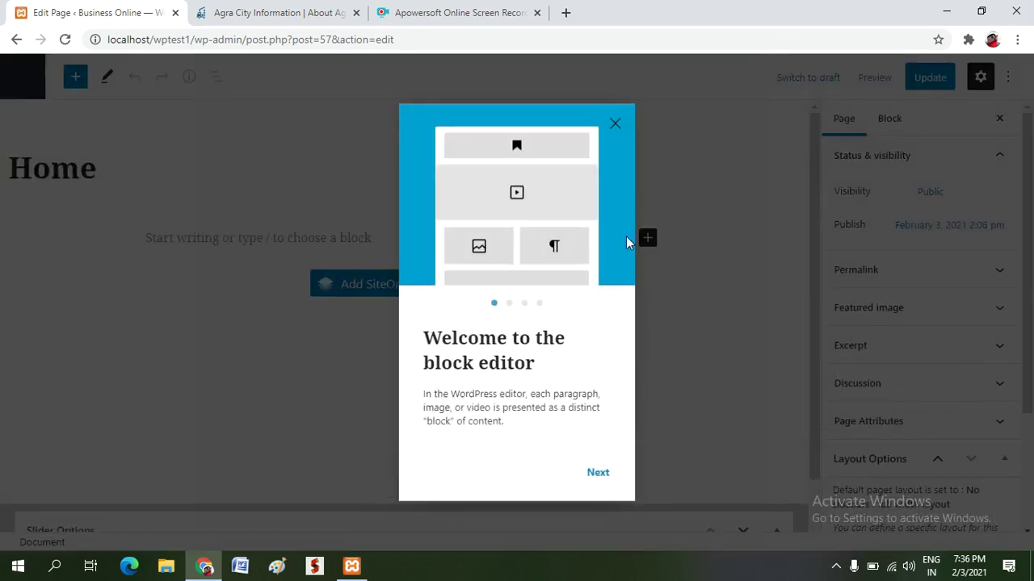
# Step: Dismiss the block editor welcome guide and return from the Home page to the list of all pages
pyautogui.click(616, 123)
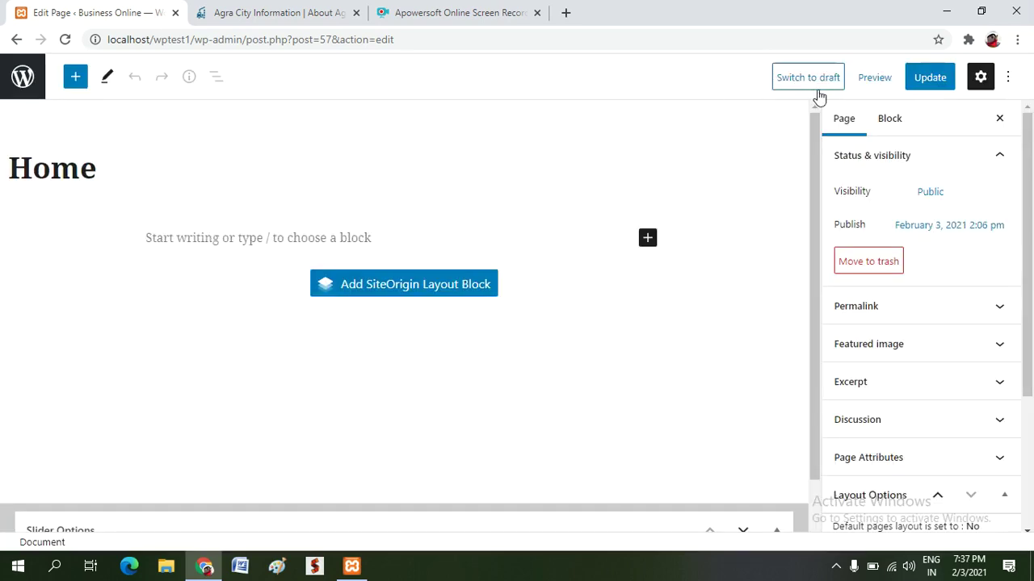
pyautogui.click(874, 81)
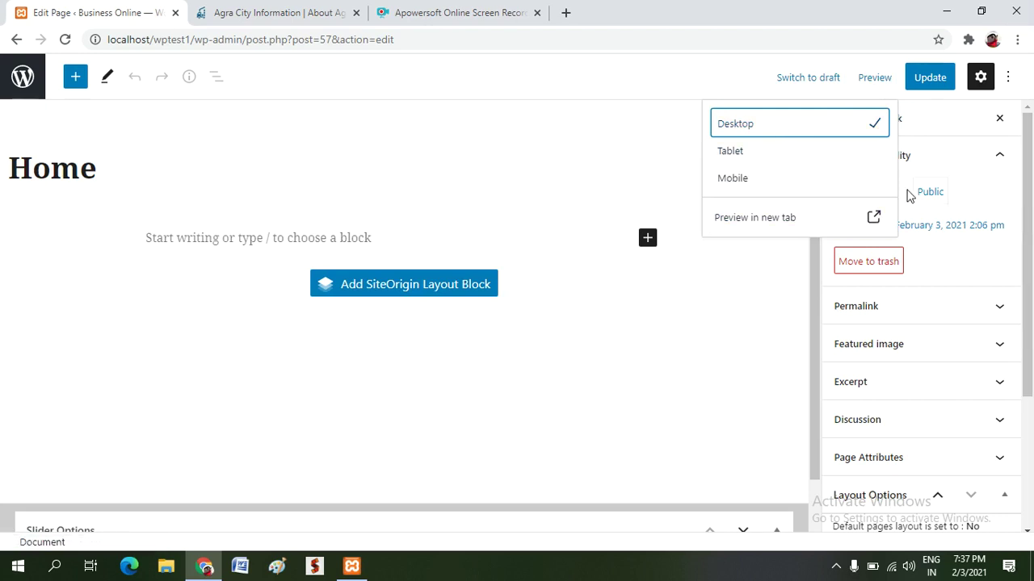
pyautogui.click(679, 84)
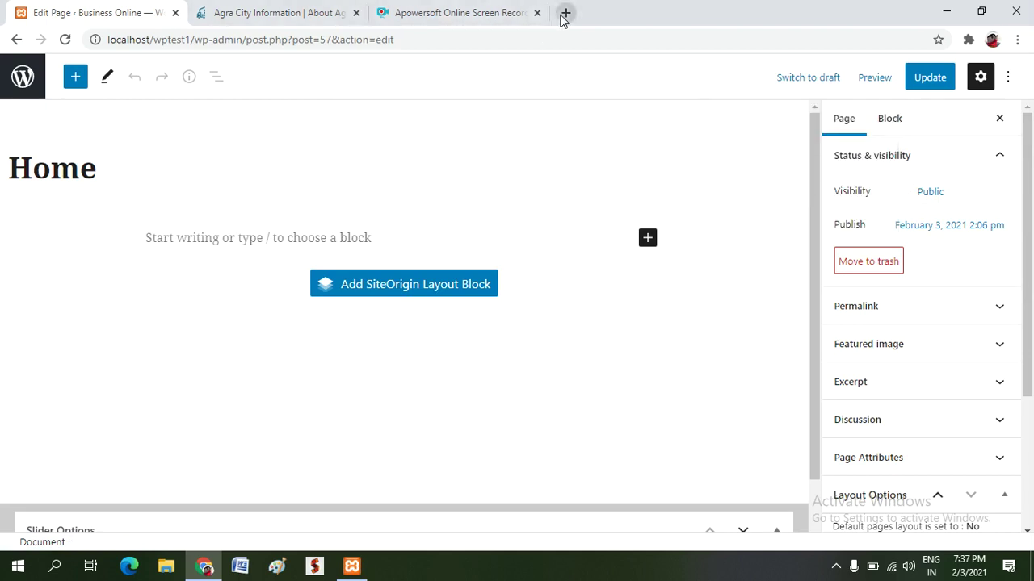
pyautogui.click(23, 78)
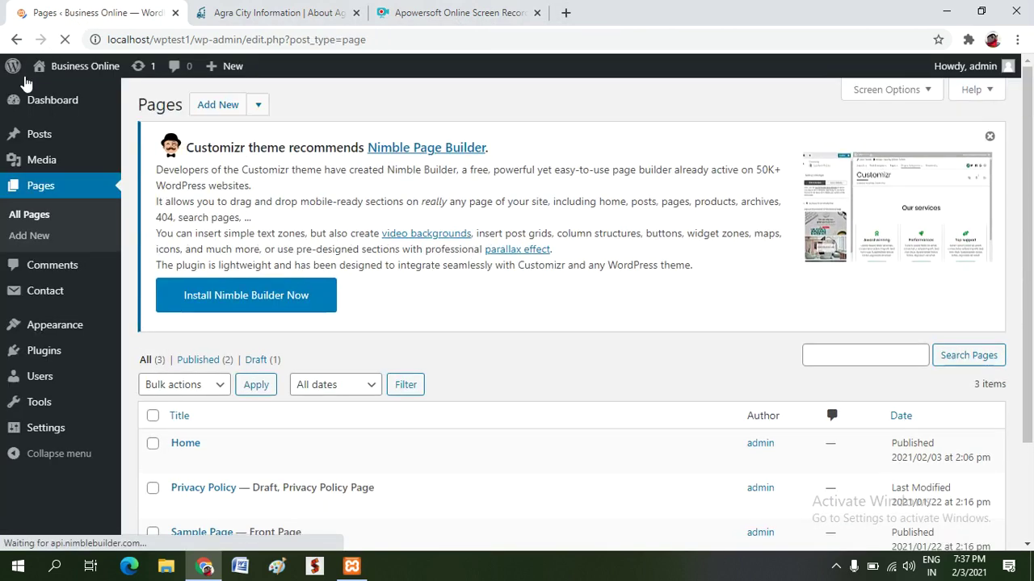
pyautogui.moveTo(212, 441)
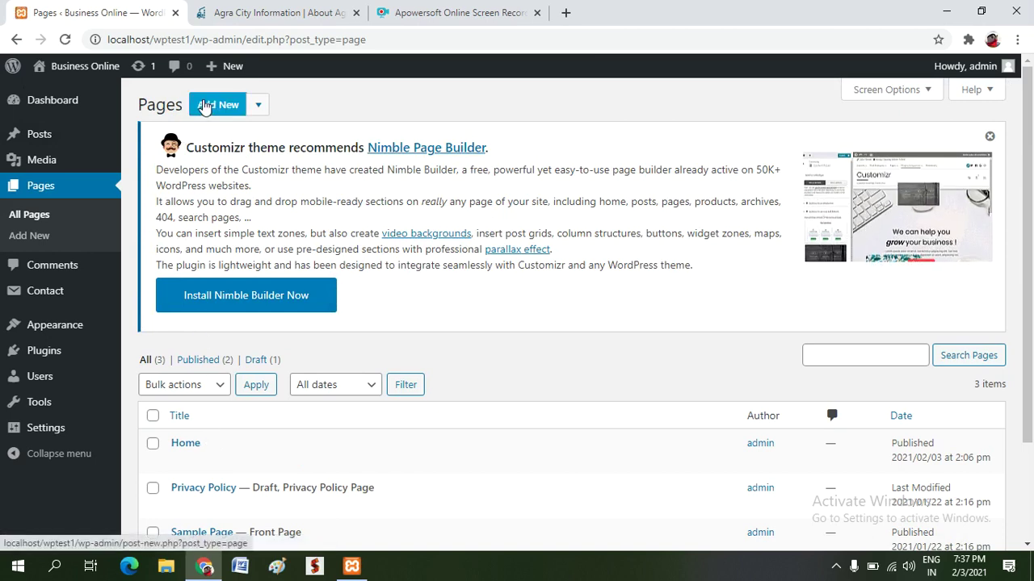
# Step: Create and publish a new page titled "About Us", and return to the list of all pages
pyautogui.click(204, 106)
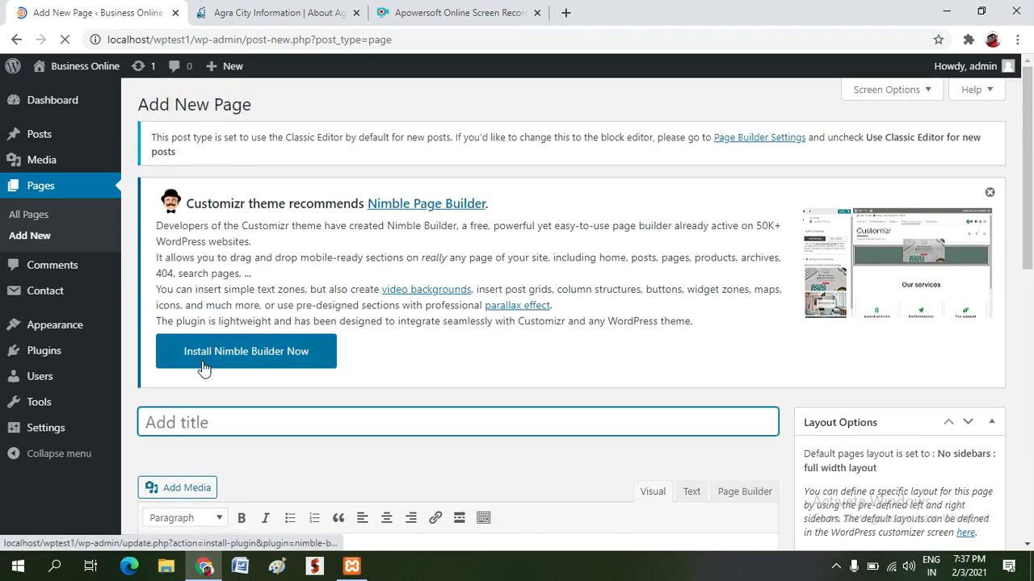
pyautogui.write('C')
pyautogui.press('BackSpace')
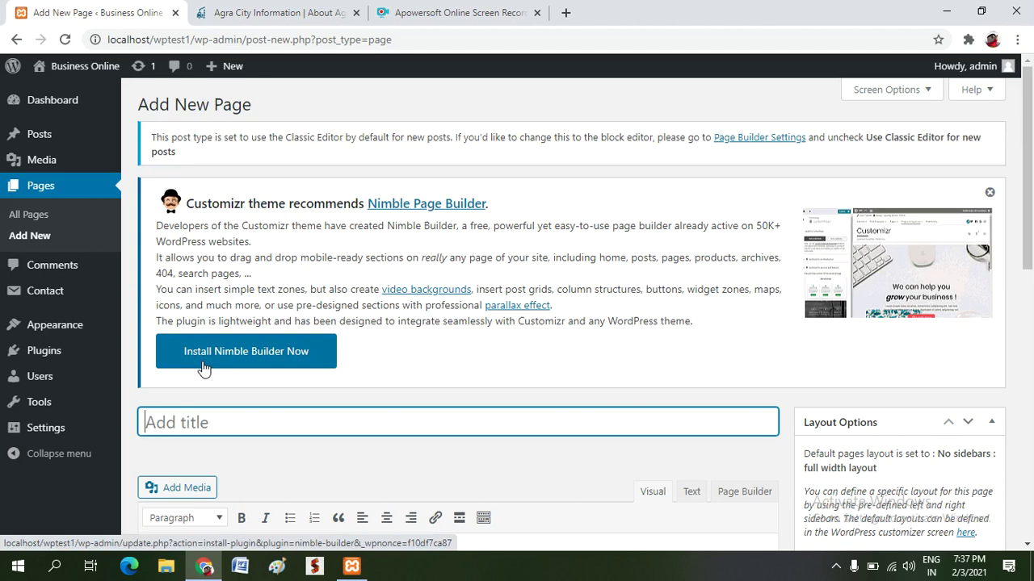
pyautogui.write('About')
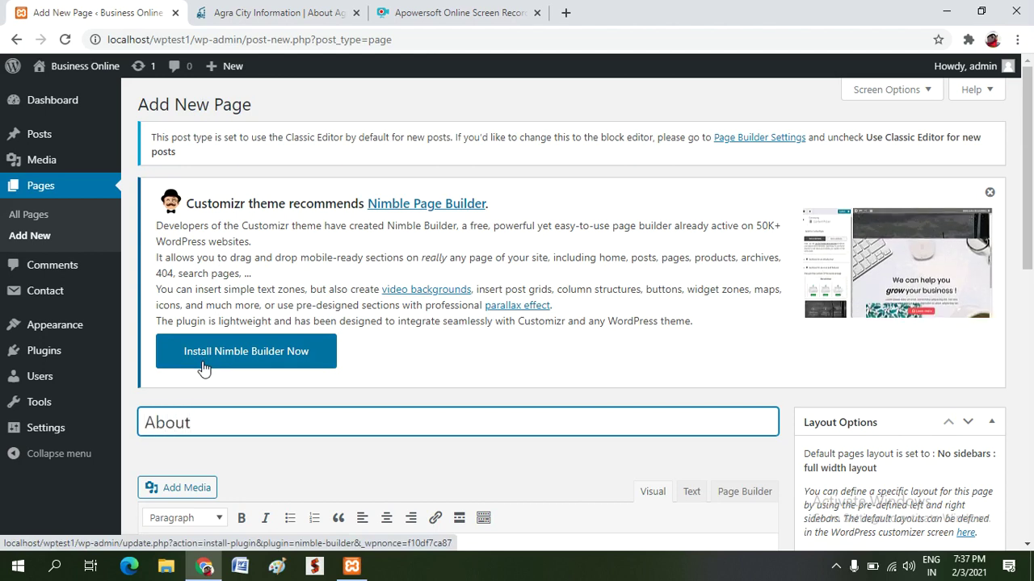
pyautogui.write(' Us')
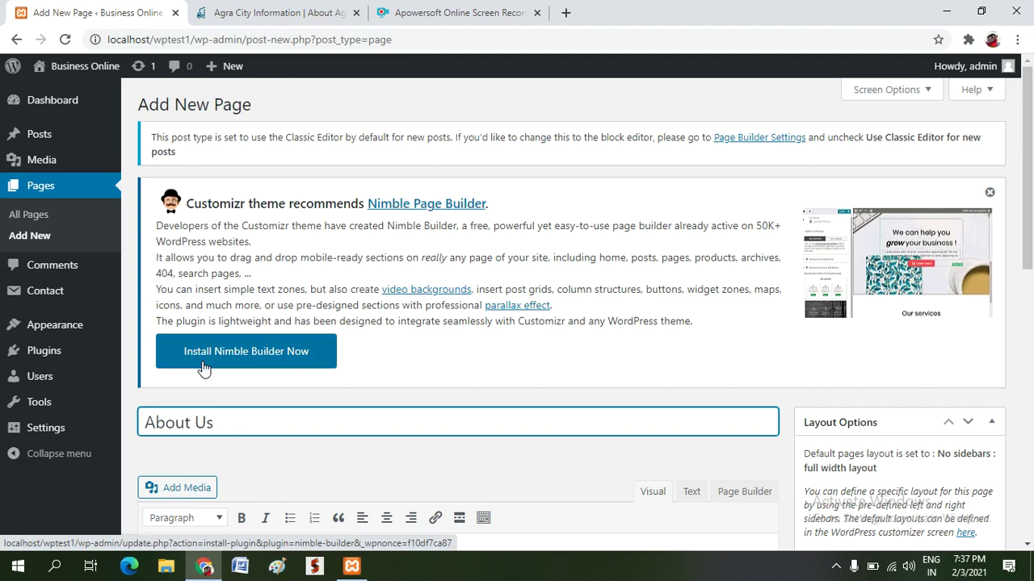
pyautogui.moveTo(1029, 205); pyautogui.dragTo(1031, 325)
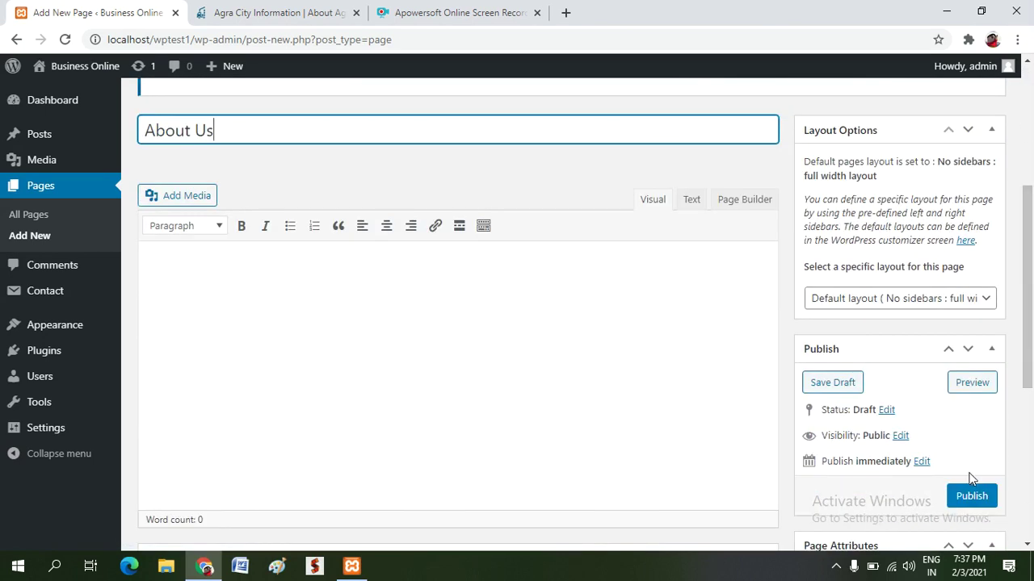
pyautogui.click(969, 497)
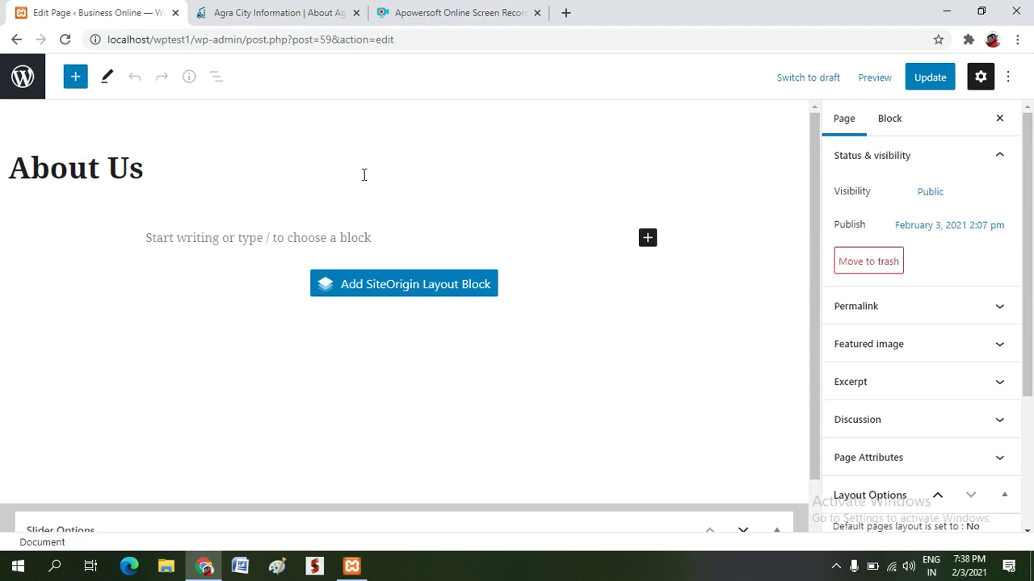
pyautogui.click(21, 92)
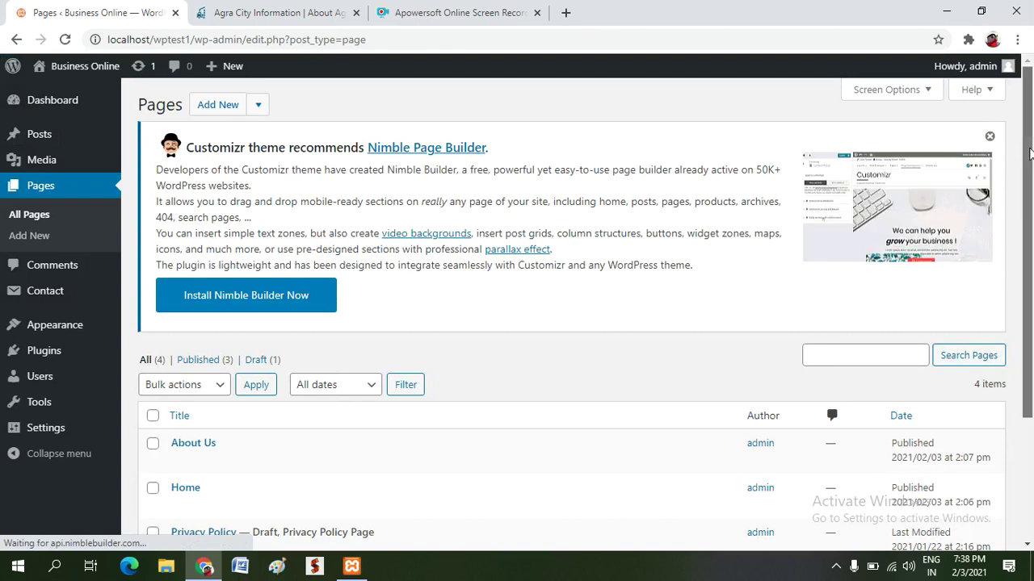
pyautogui.moveTo(1029, 153); pyautogui.dragTo(1031, 210)
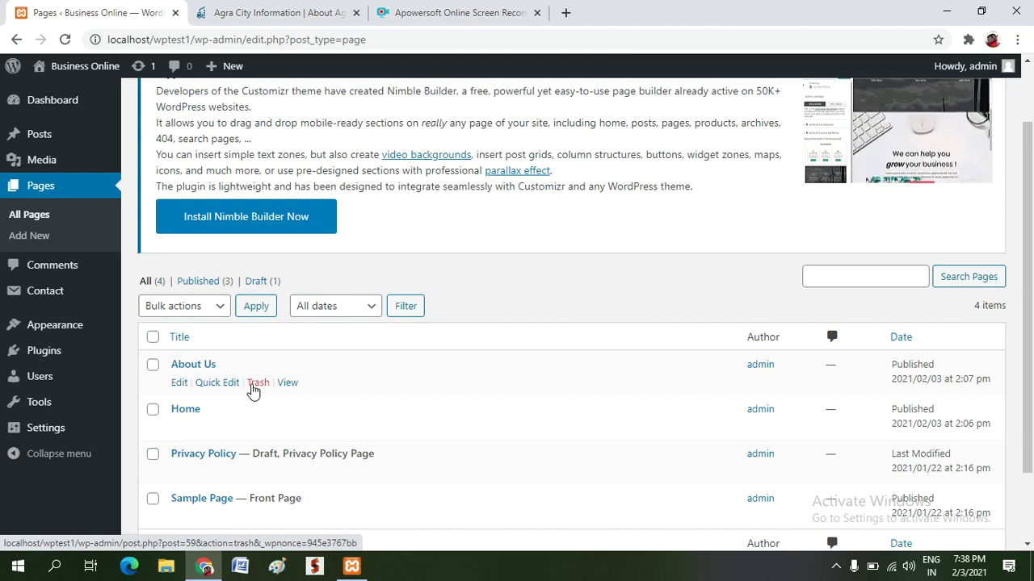
# Step: Examine the dropdown navigation menus on The Packers Movers website as an example, and return to the WordPress pages list
pyautogui.click(220, 11)
pyautogui.moveTo(93, 135)
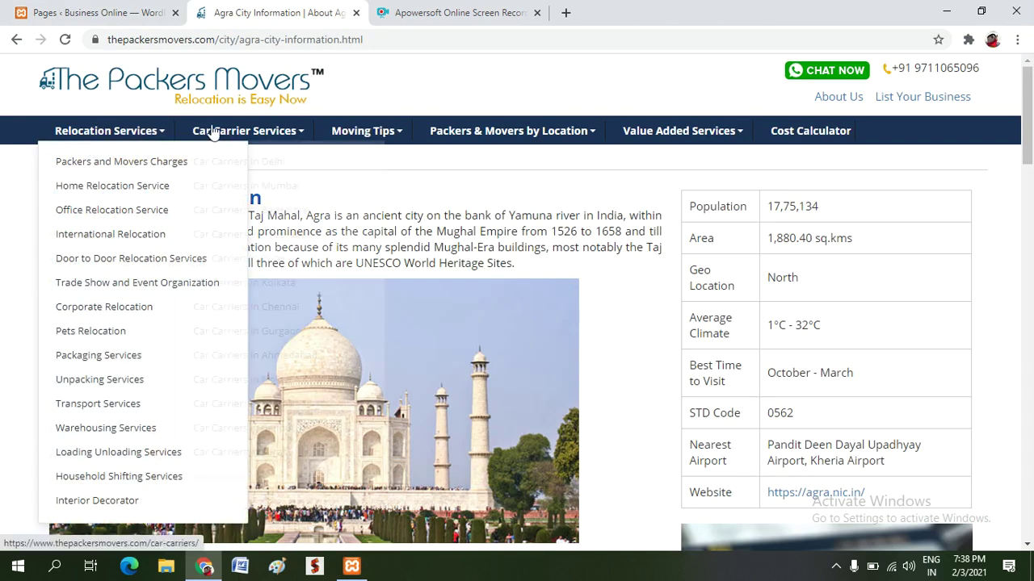
pyautogui.moveTo(386, 138)
pyautogui.moveTo(454, 134)
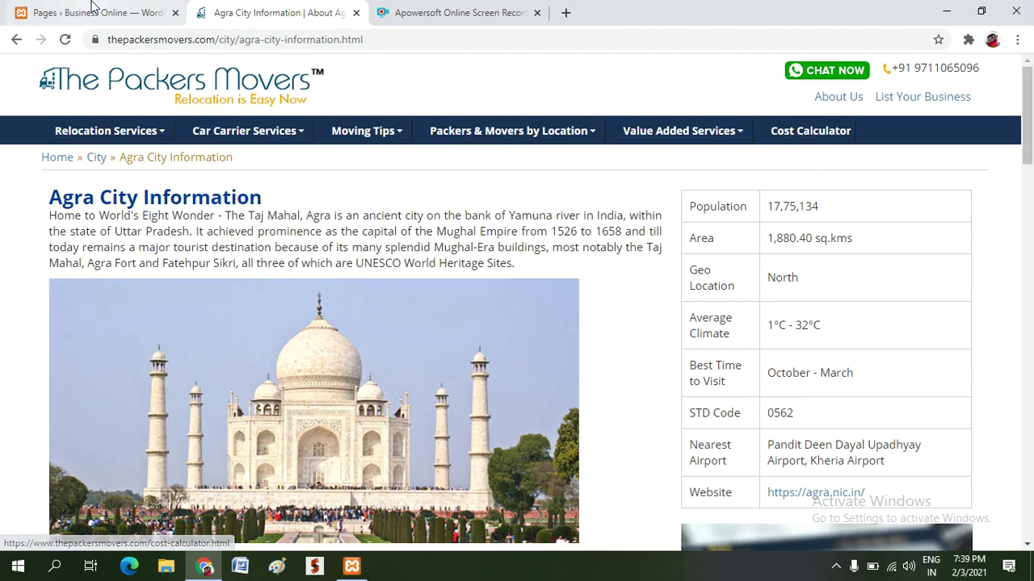
pyautogui.click(91, 11)
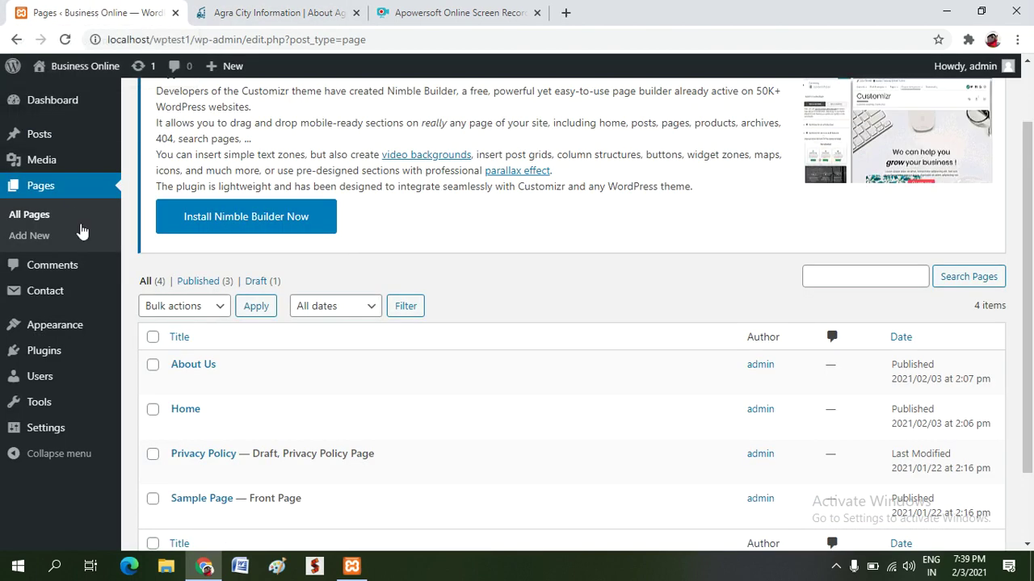
# Step: Open the menu editor and add the Home and About Us pages to Menu-1
pyautogui.moveTo(63, 325)
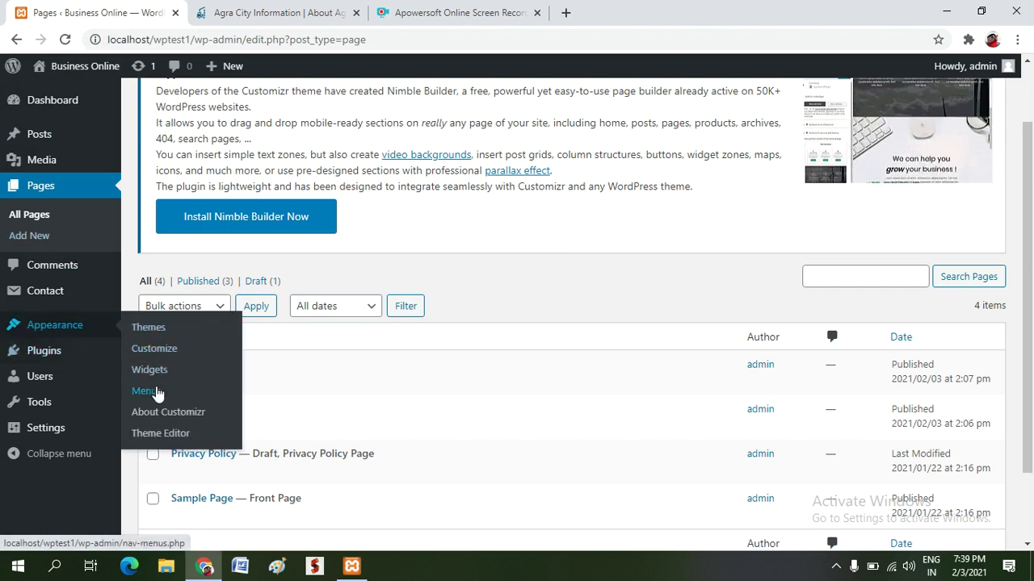
pyautogui.click(159, 393)
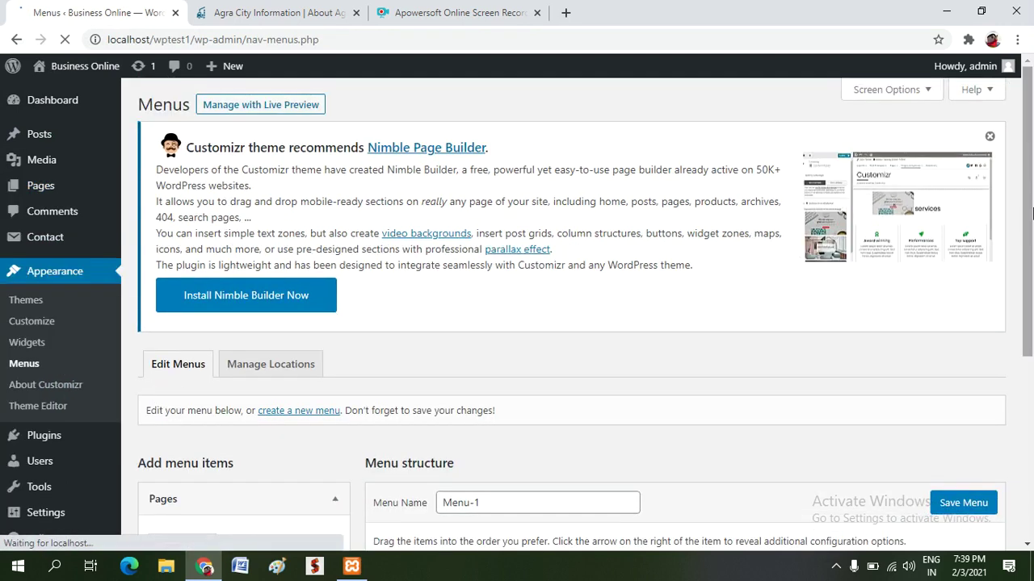
pyautogui.moveTo(1030, 212); pyautogui.dragTo(1032, 348)
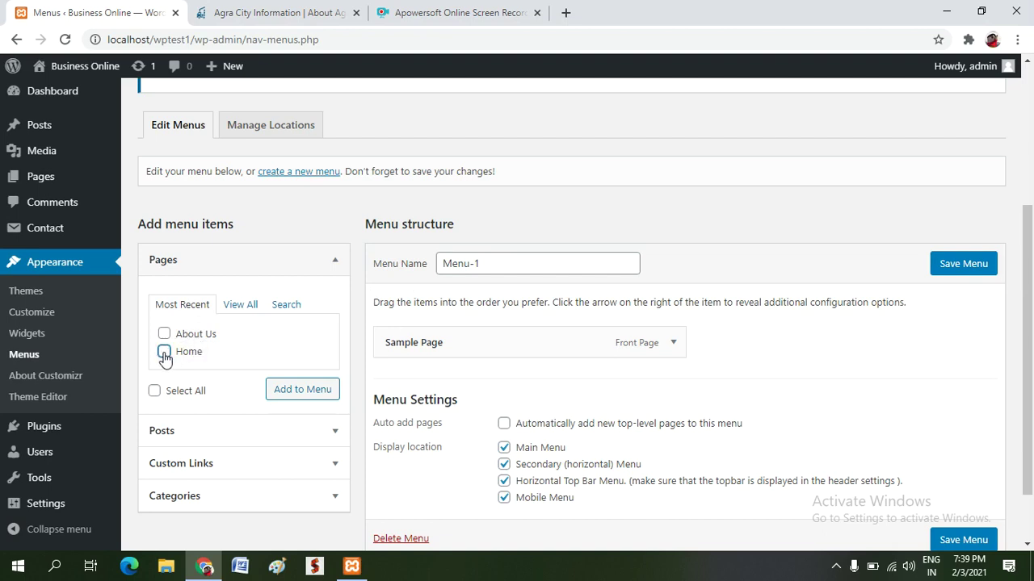
pyautogui.click(289, 390)
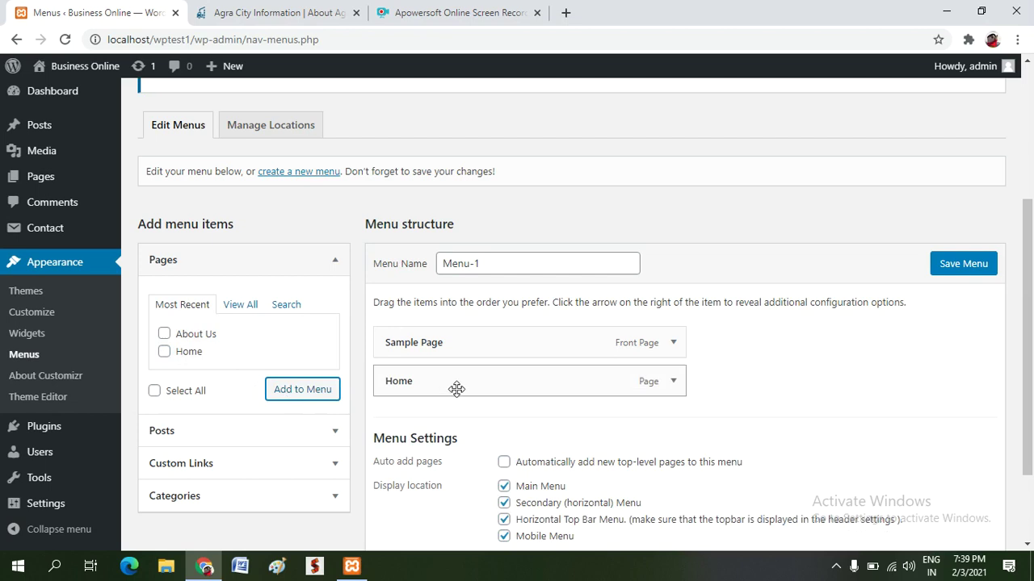
pyautogui.click(164, 335)
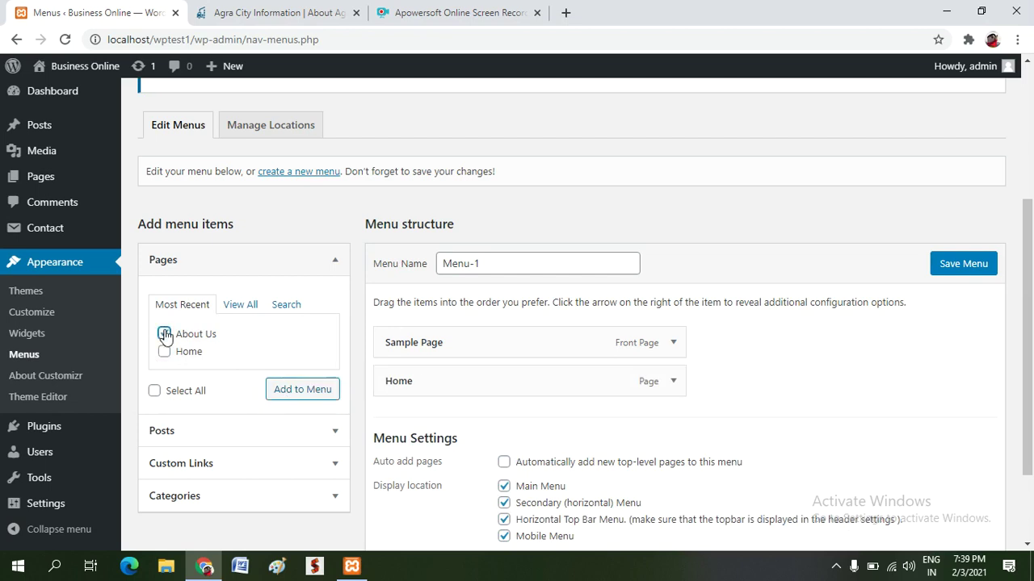
pyautogui.click(277, 391)
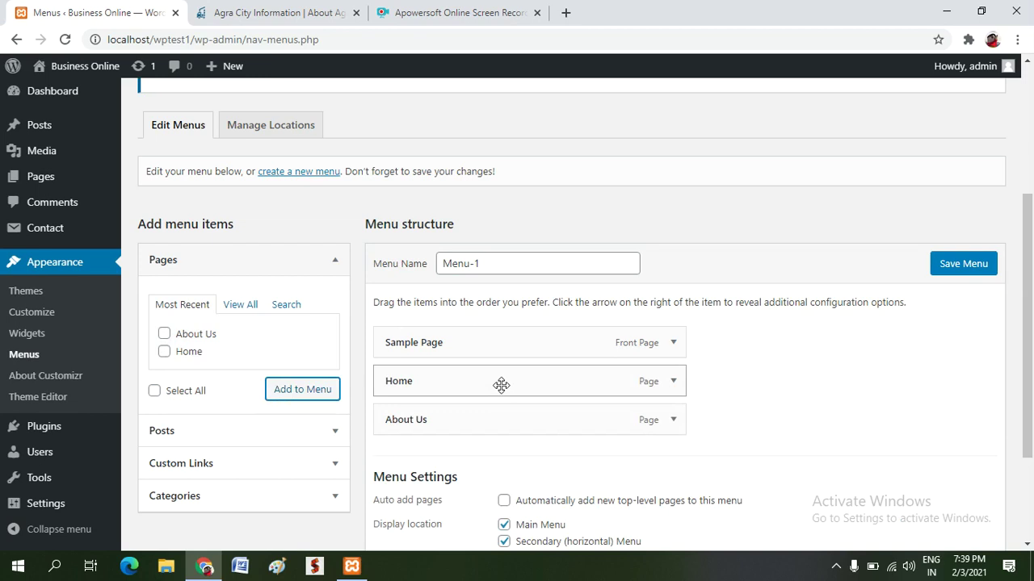
# Step: Reorder the top-level items of Menu-1 so Home comes first, About Us second and Sample Page last
pyautogui.moveTo(501, 385); pyautogui.dragTo(487, 342)
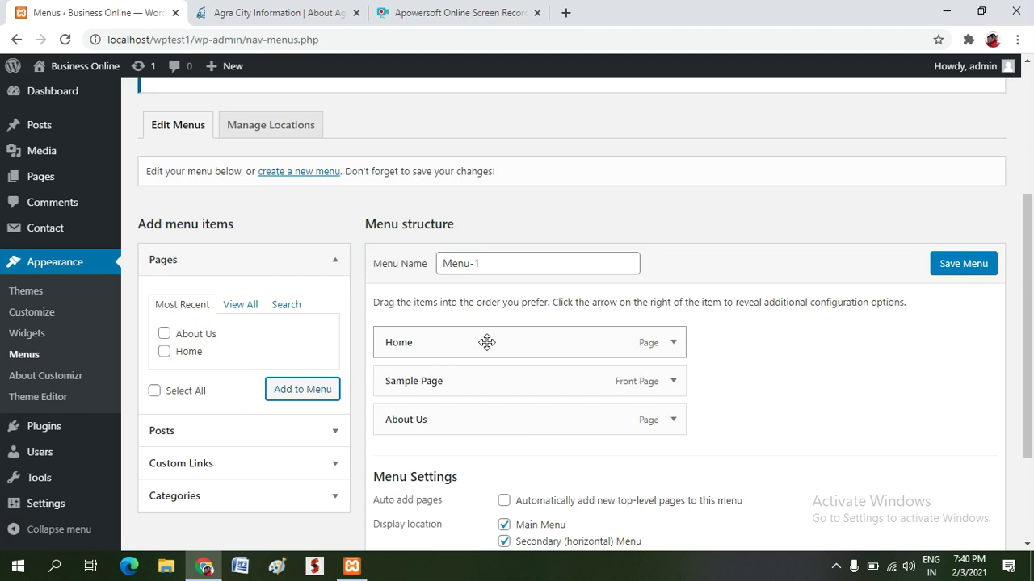
pyautogui.moveTo(468, 425); pyautogui.dragTo(463, 386)
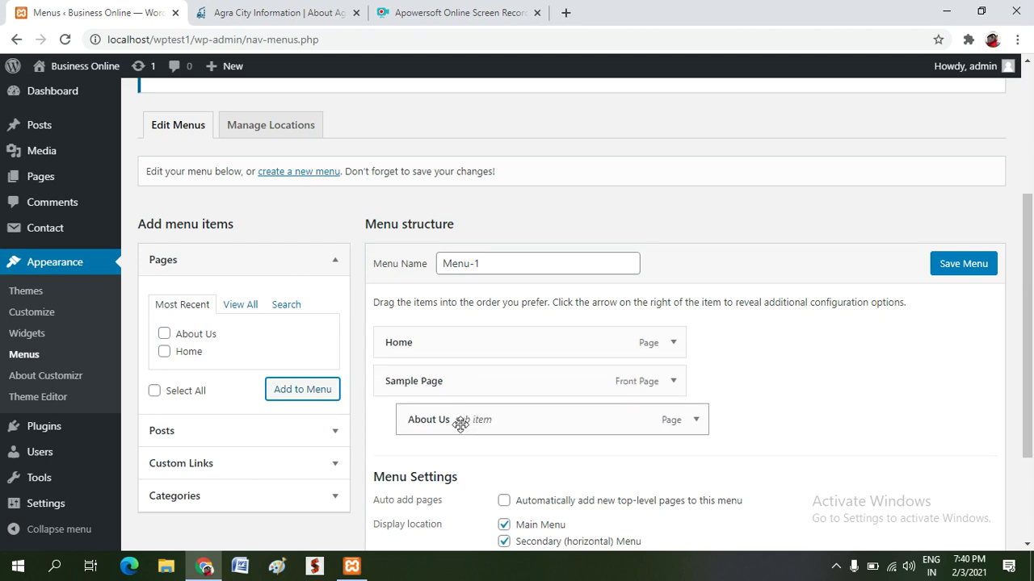
pyautogui.moveTo(460, 425); pyautogui.dragTo(406, 380)
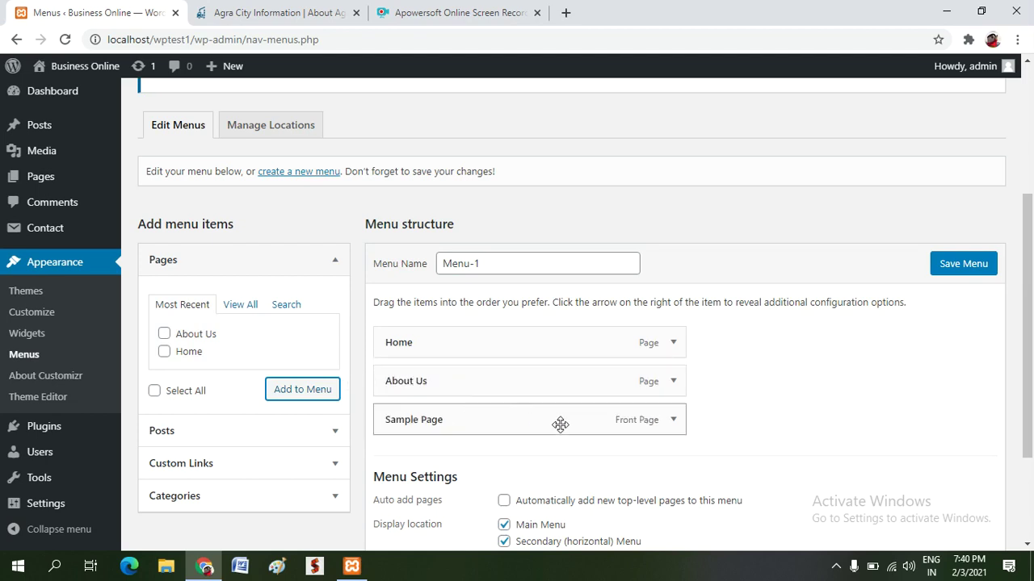
# Step: Remove the Sample Page item from Menu-1 and save the menu
pyautogui.click(675, 425)
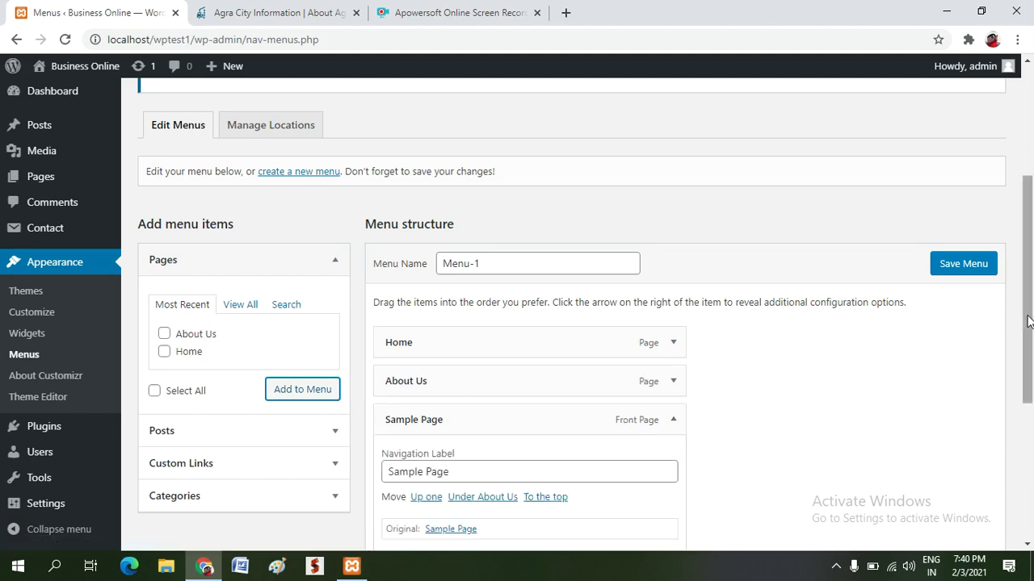
pyautogui.scroll(-2, 1028, 321)
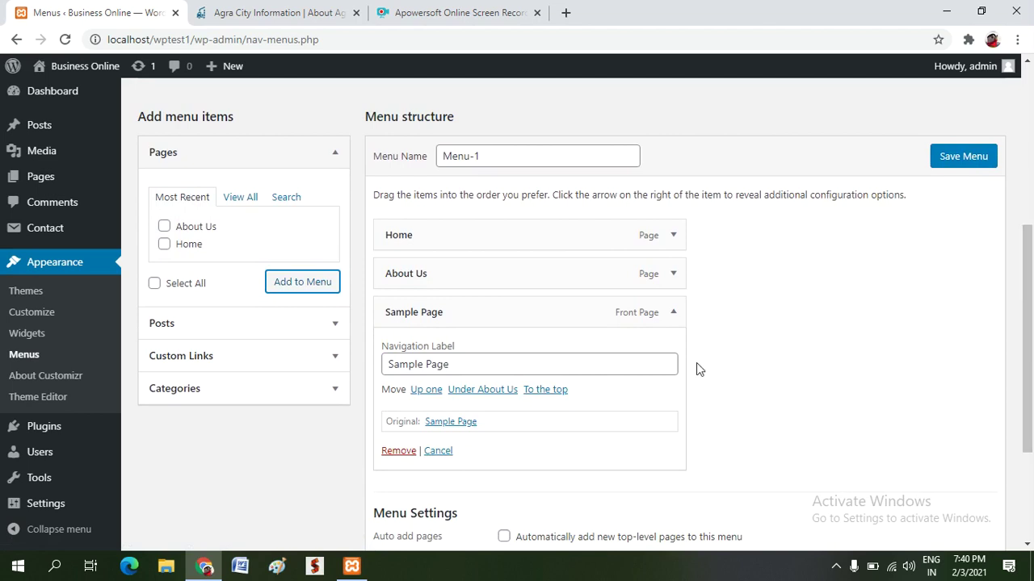
pyautogui.click(392, 454)
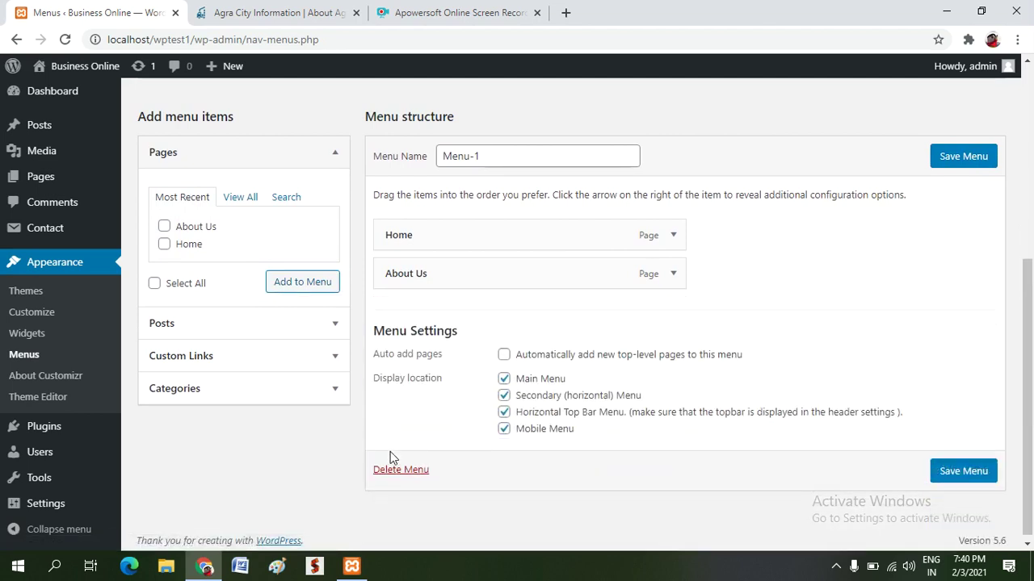
pyautogui.click(673, 274)
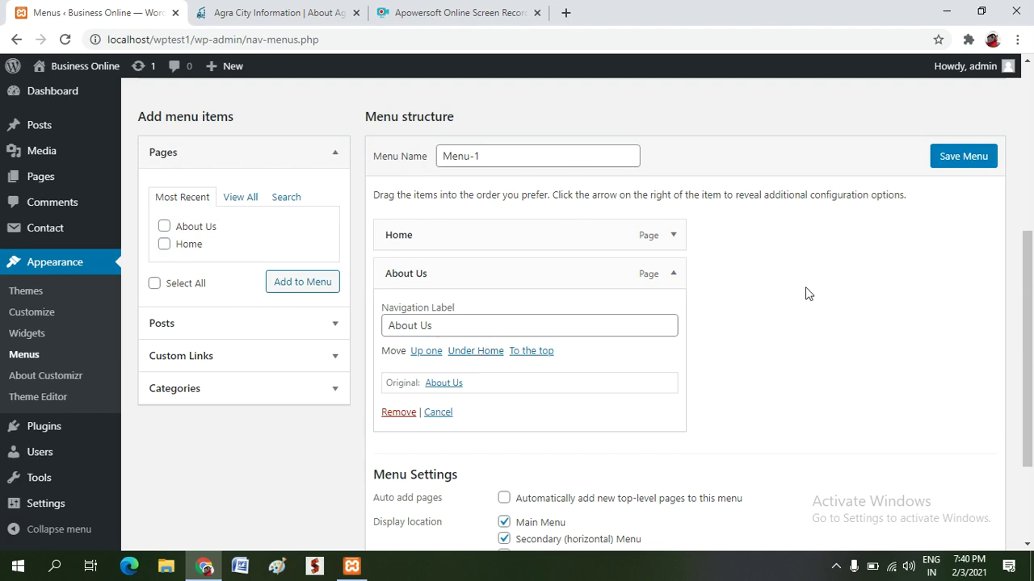
pyautogui.click(949, 164)
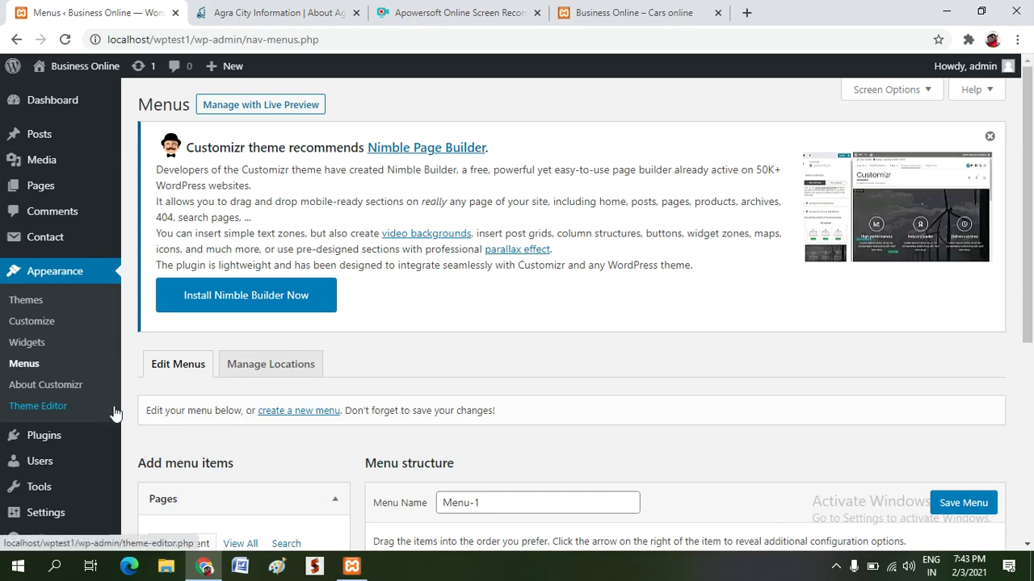
# Step: In the theme customizer's front page content settings, choose a static page as the front page display and Home as the front page
pyautogui.click(52, 326)
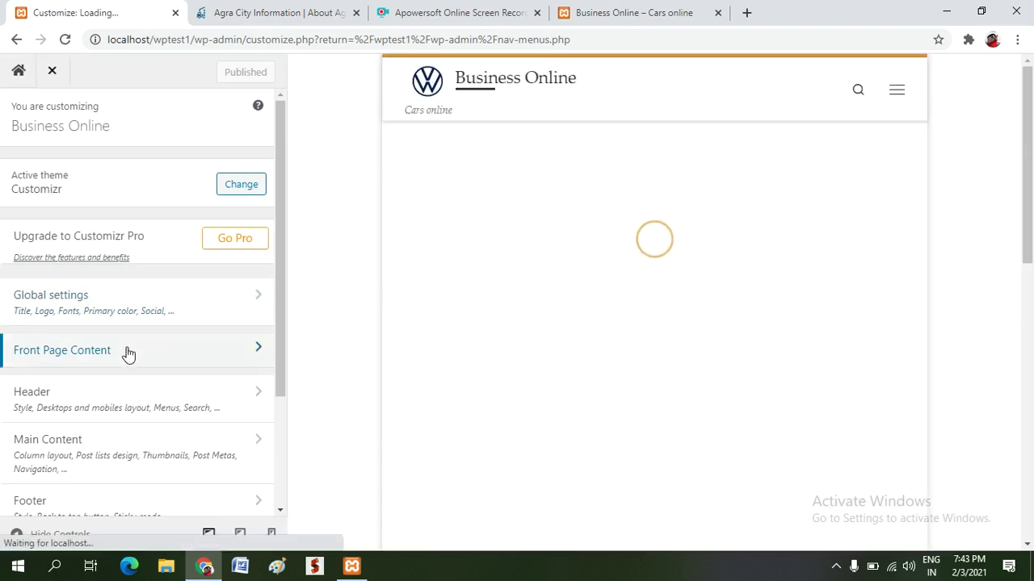
pyautogui.click(127, 352)
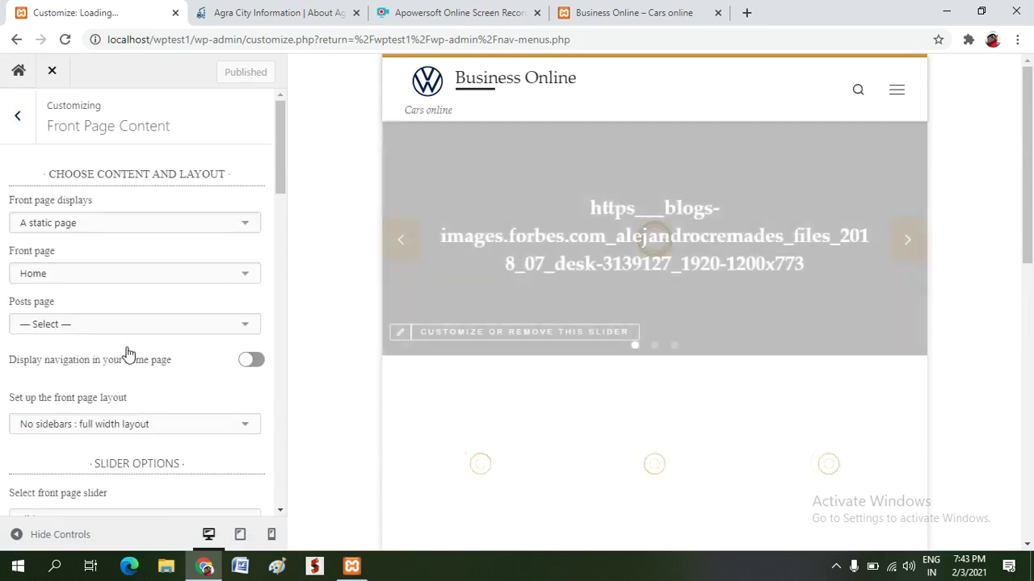
pyautogui.click(247, 277)
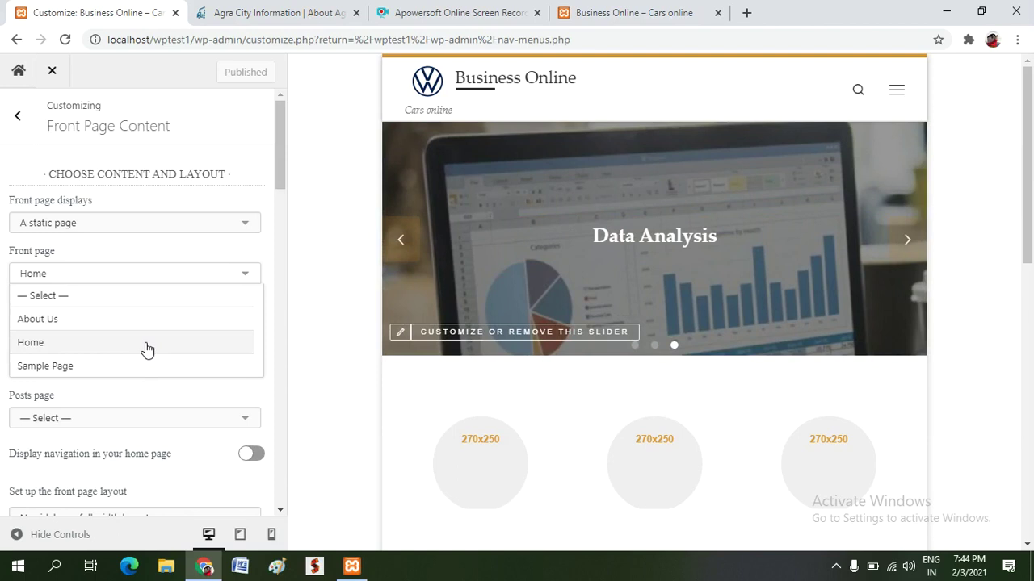
pyautogui.click(145, 342)
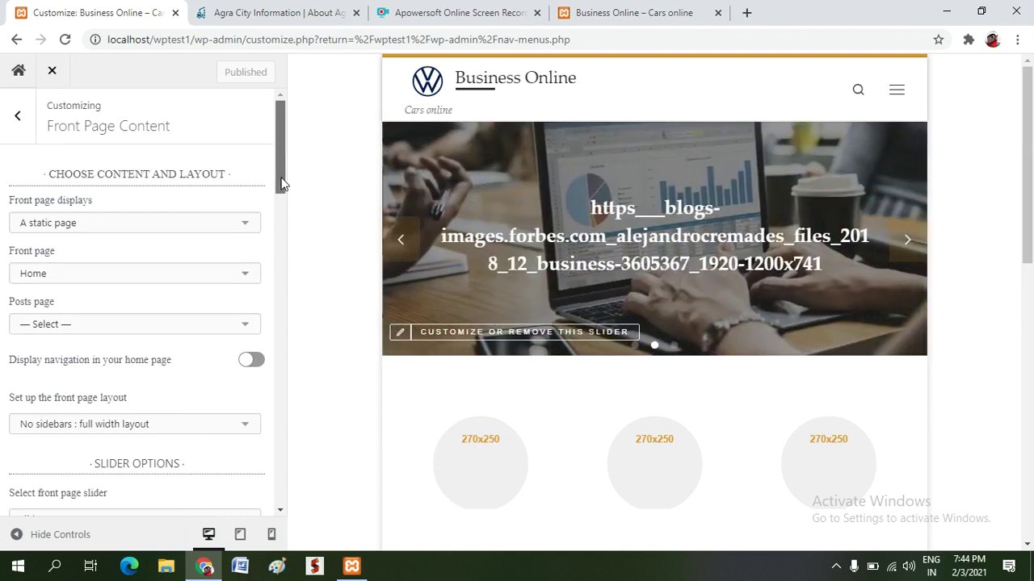
pyautogui.moveTo(281, 184); pyautogui.dragTo(281, 191)
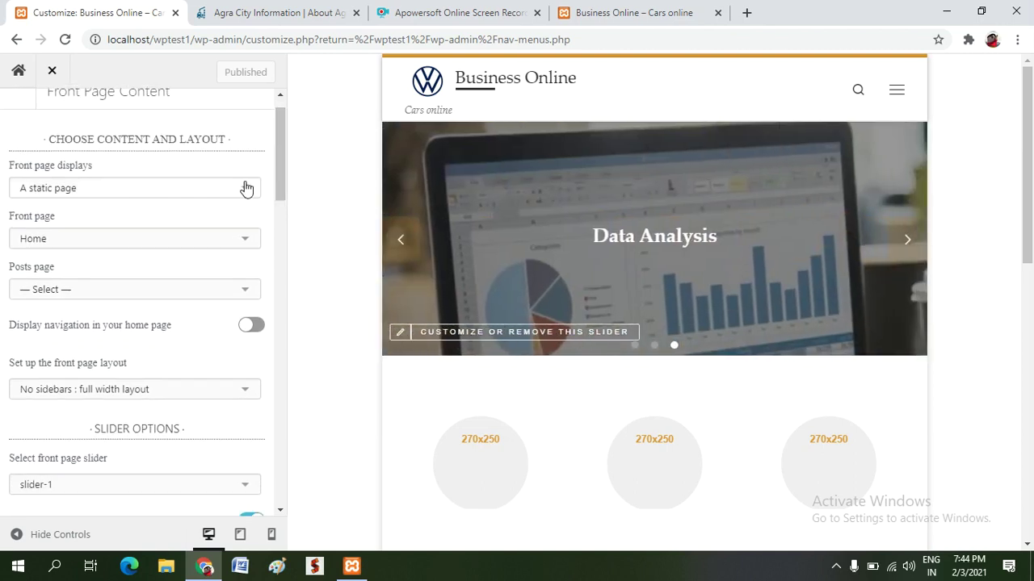
pyautogui.click(246, 188)
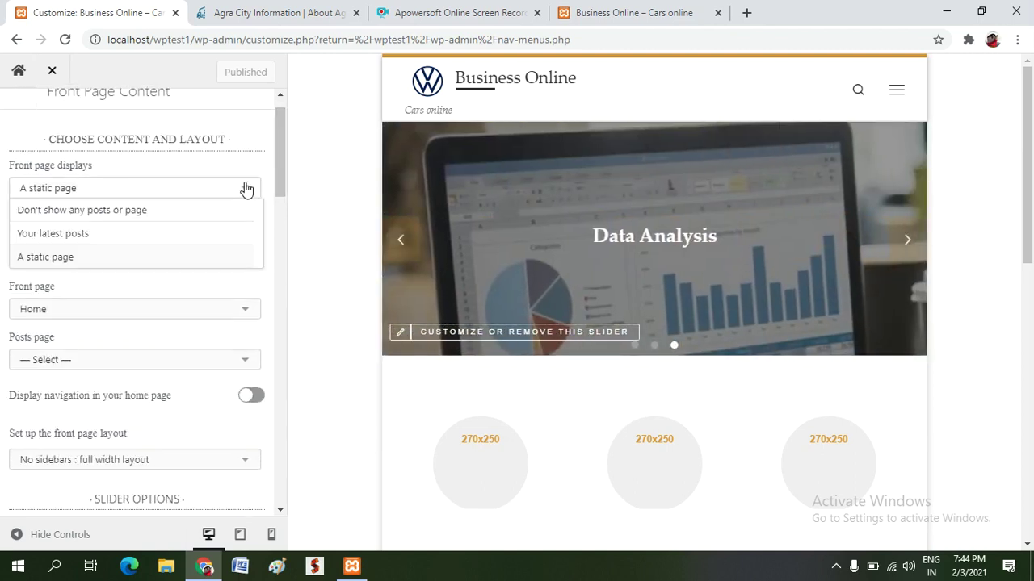
pyautogui.click(228, 255)
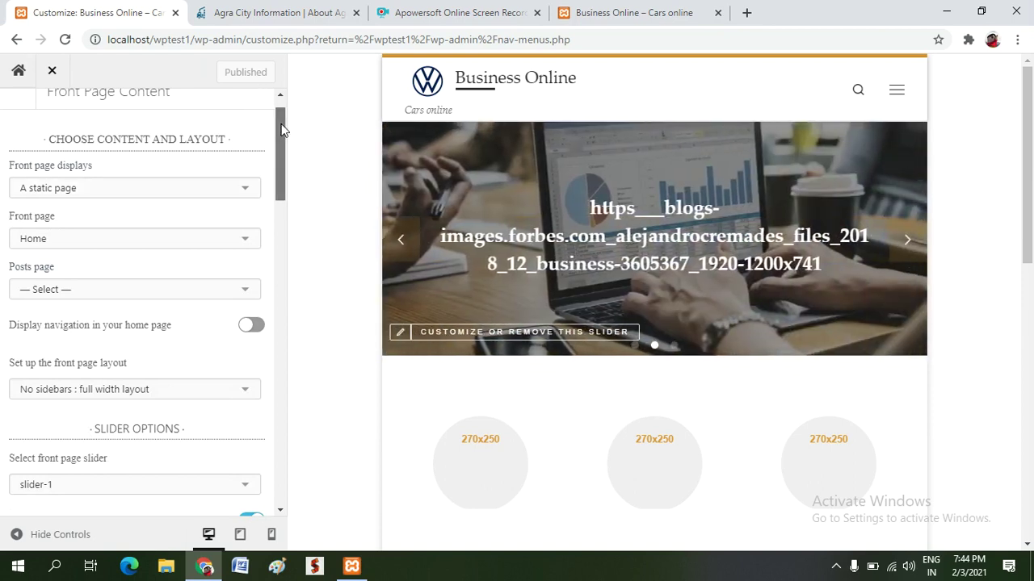
pyautogui.moveTo(282, 129); pyautogui.dragTo(296, 231)
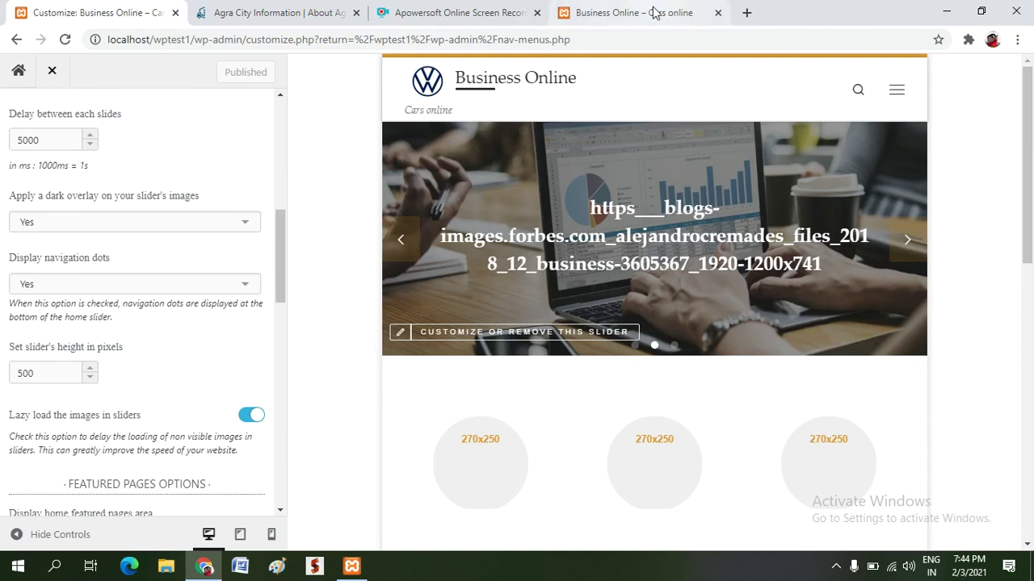
# Step: Reload the live Business Online site and check its navigation menu, home page and About Us page
pyautogui.click(654, 13)
pyautogui.click(65, 40)
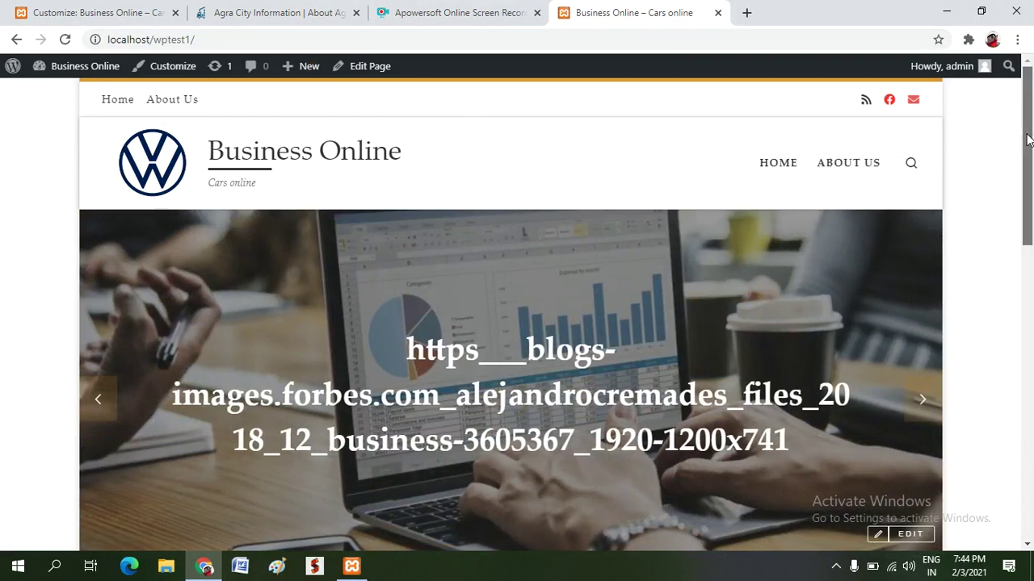
pyautogui.moveTo(1027, 139); pyautogui.dragTo(898, 84)
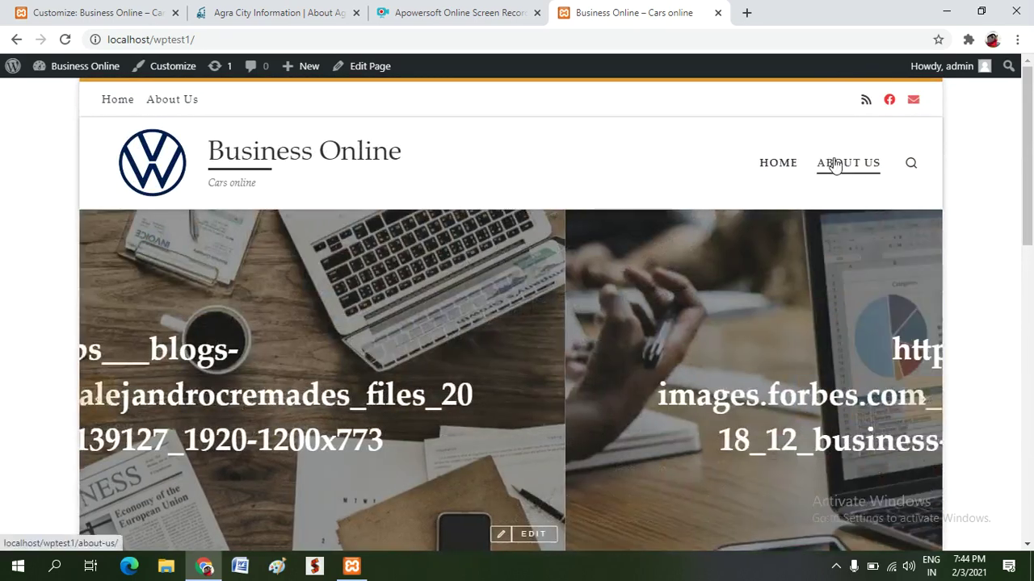
pyautogui.click(827, 162)
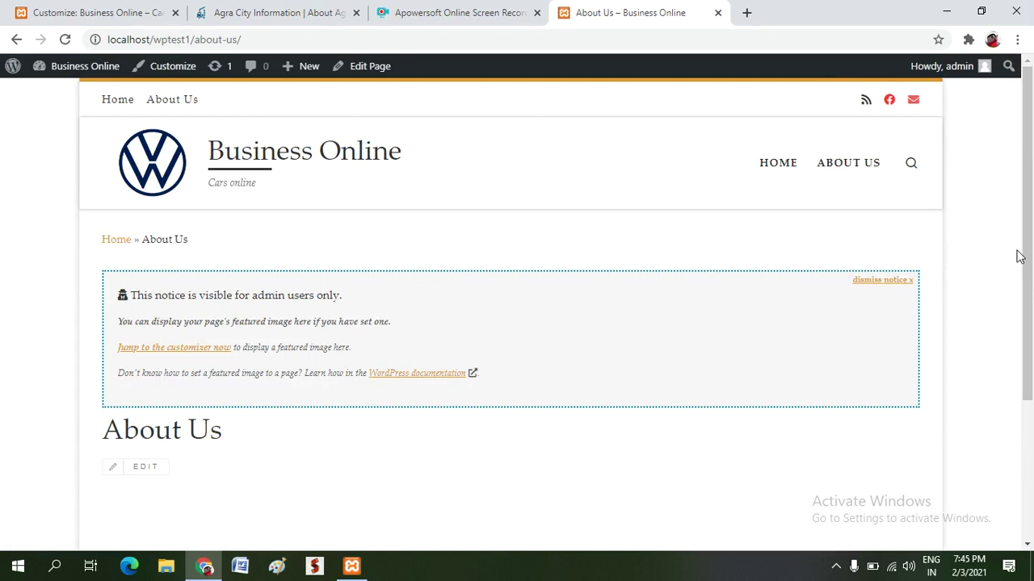
pyautogui.moveTo(1027, 255); pyautogui.dragTo(992, 254)
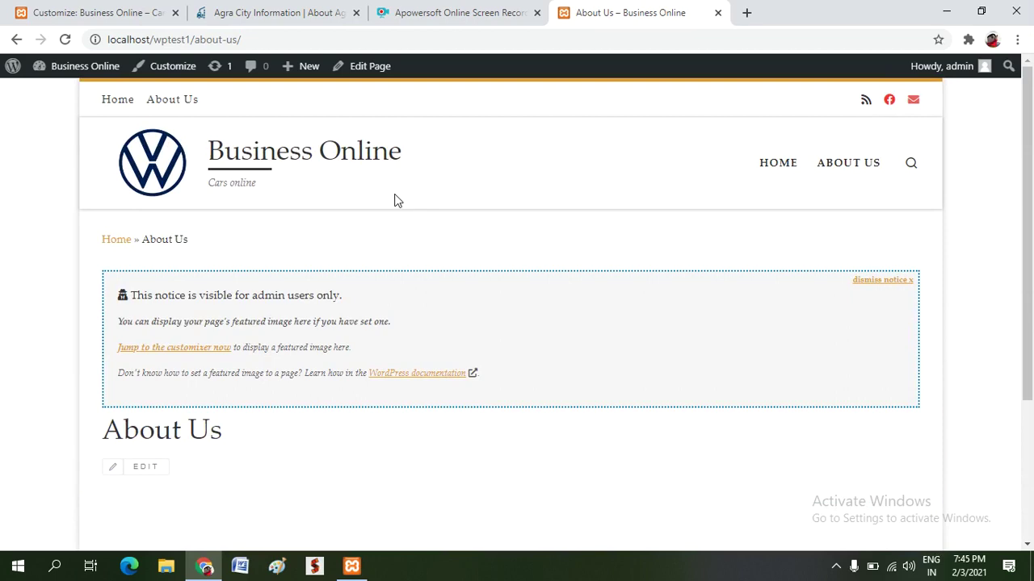
# Step: Close the theme customizer and open the Home page for editing from the list of all pages
pyautogui.click(46, 20)
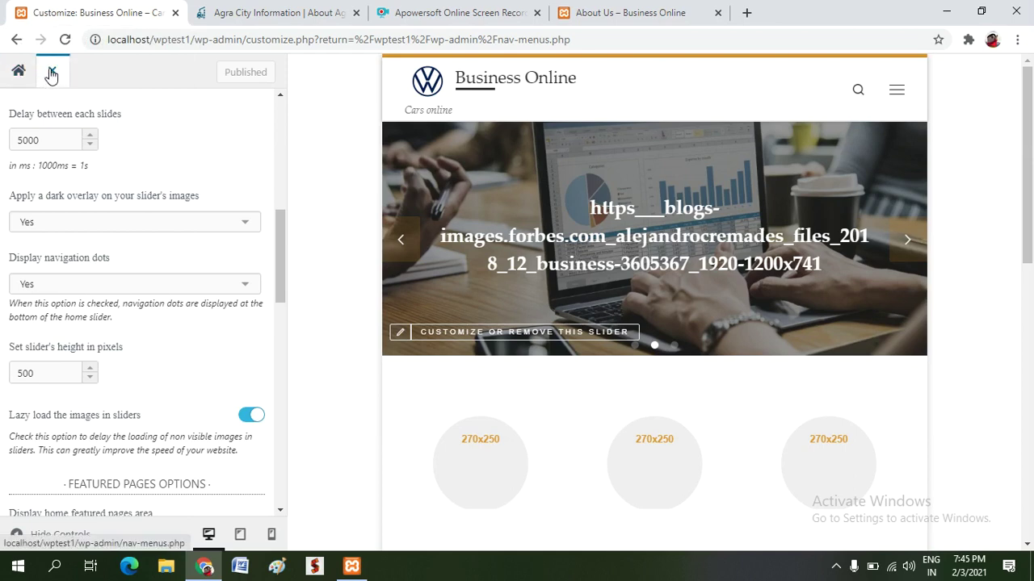
pyautogui.click(51, 75)
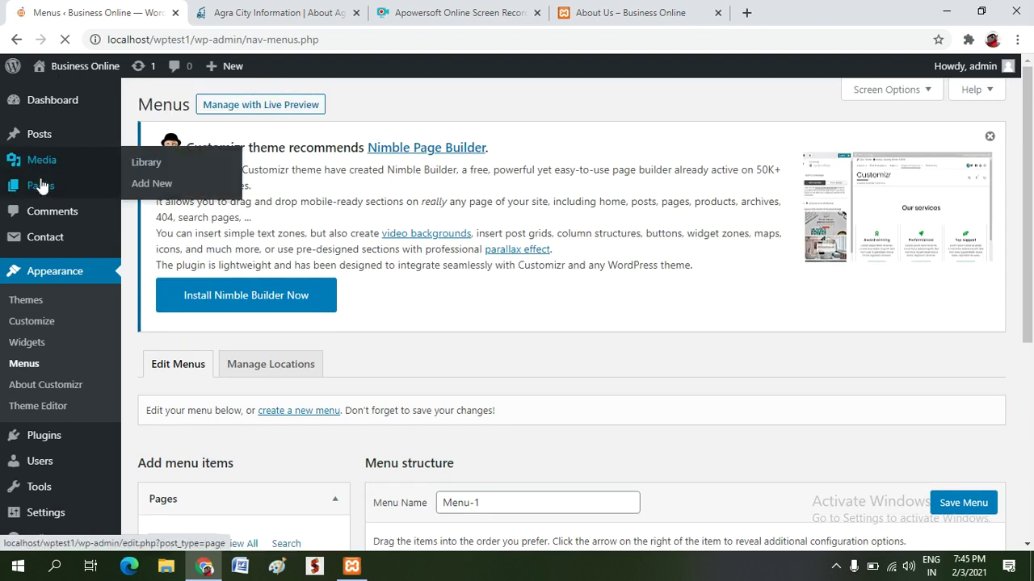
pyautogui.moveTo(39, 184)
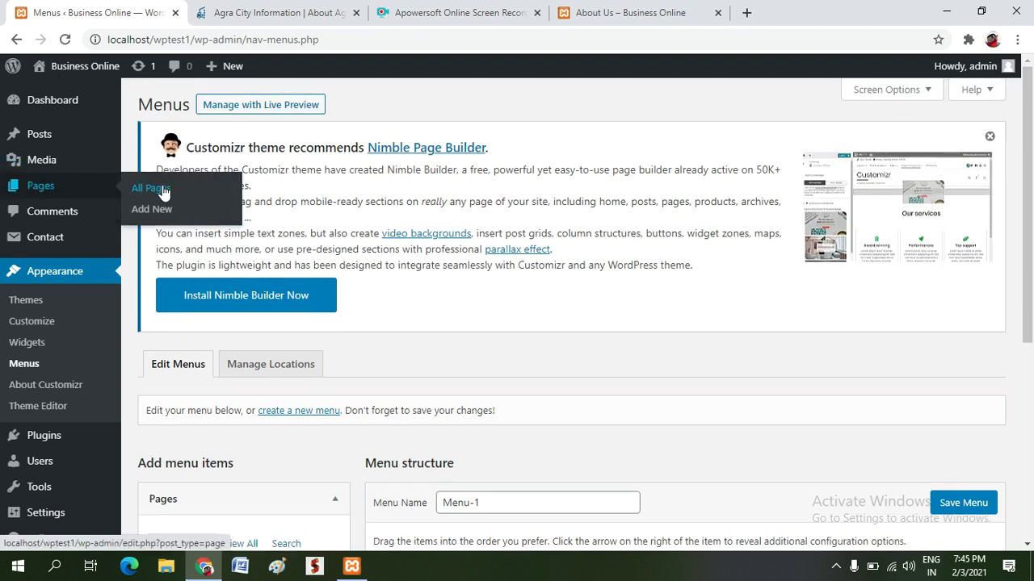
pyautogui.click(163, 192)
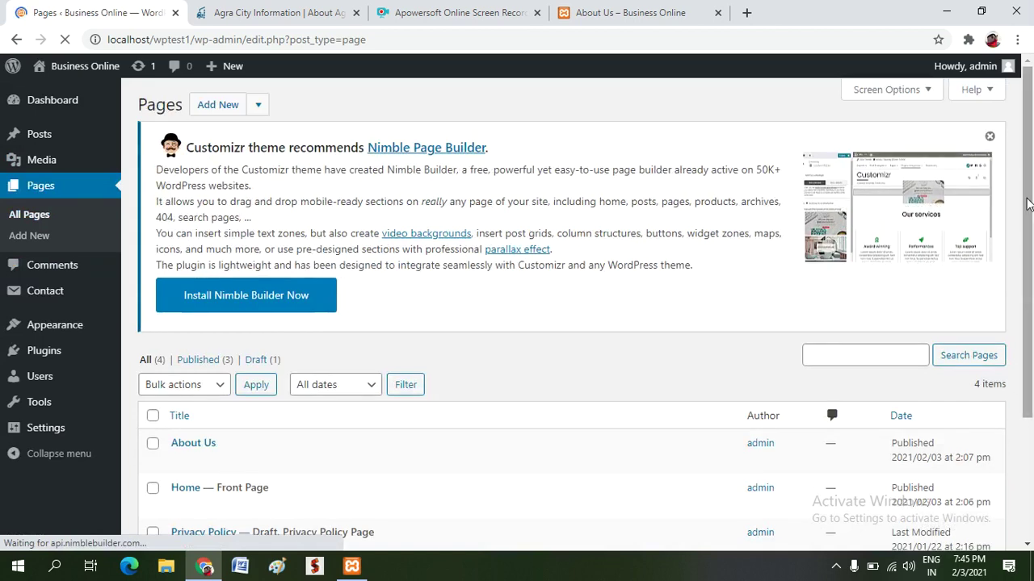
pyautogui.scroll(-1, 1030, 200)
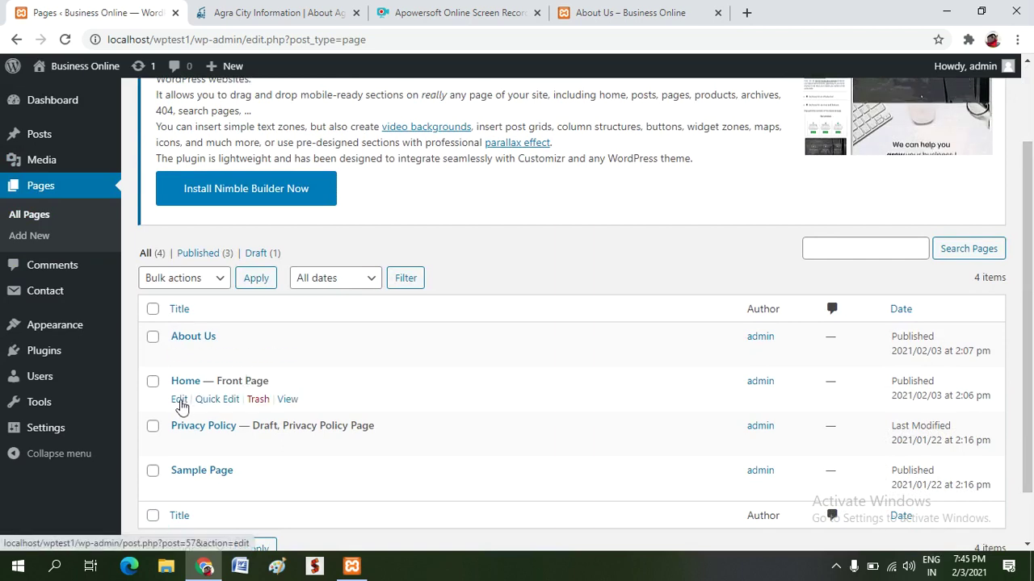
pyautogui.click(179, 401)
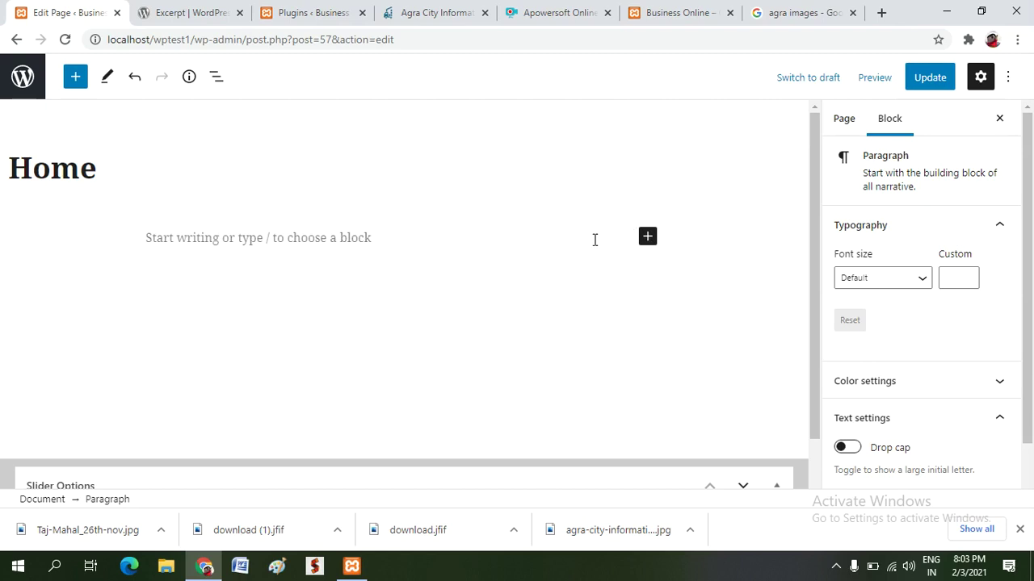
# Step: Copy the "Agra City Information" heading and intro paragraph from The Packers Movers website into the Home page's content
pyautogui.click(424, 243)
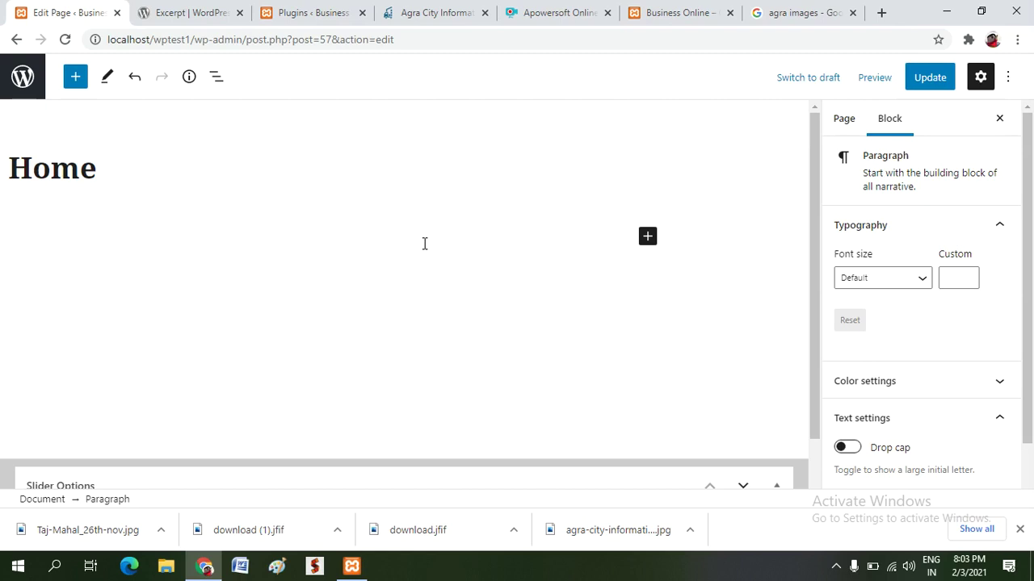
pyautogui.click(427, 12)
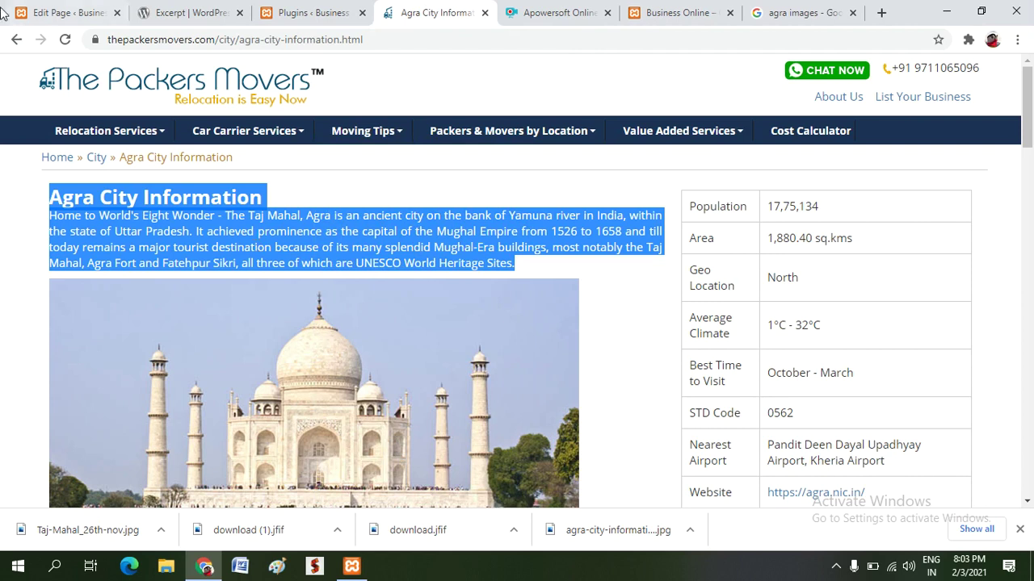
pyautogui.click(56, 11)
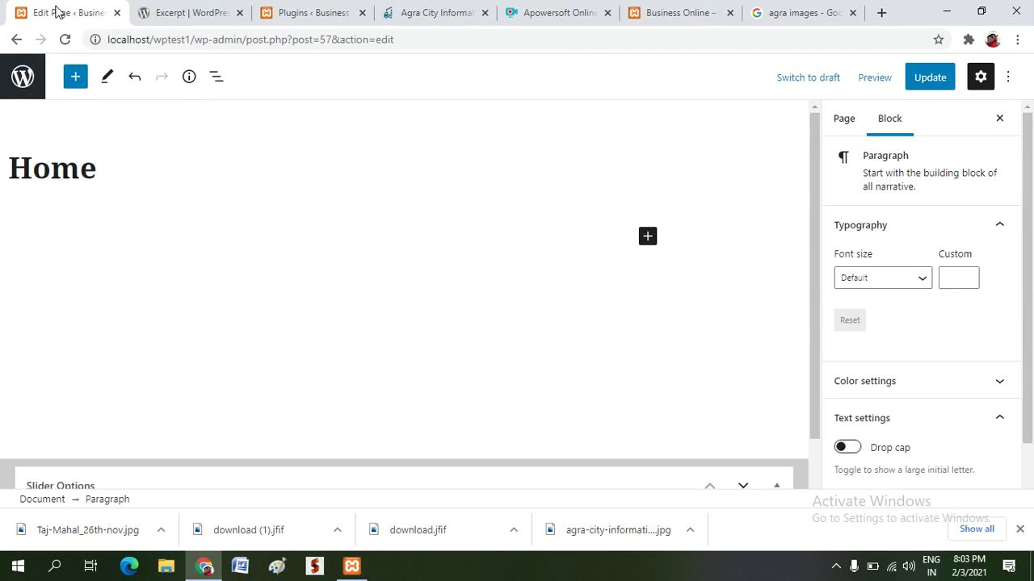
pyautogui.write("Agra City Information Home to World's Eight Wonder - The Taj Mahal, Agra is an ancient city on the bank of Yamuna river in India, within the state of Uttar Pradesh. It achieved prominence as the capital of the Mughal Empire from 1526 to 1658 and till today remains a major tourist destination because of its many splendid Mughal-Era buildings, most notably the Taj Mahal, Agra Fort and Fatehpur Sikri, all three of which are UNESCO World Heritage Sites.")
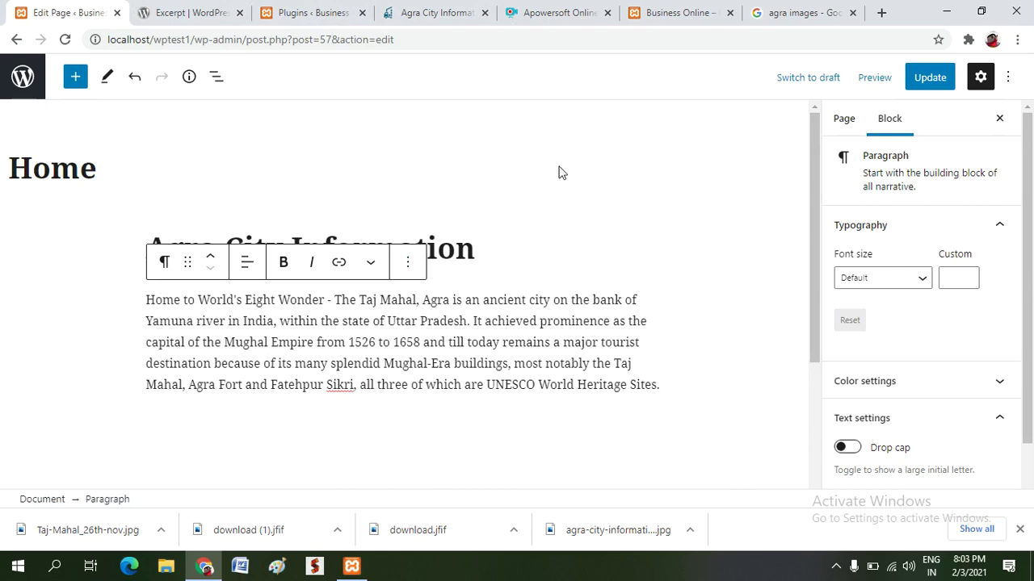
# Step: Make the first "Taj Mahal" in the intro paragraph bold
pyautogui.click(514, 215)
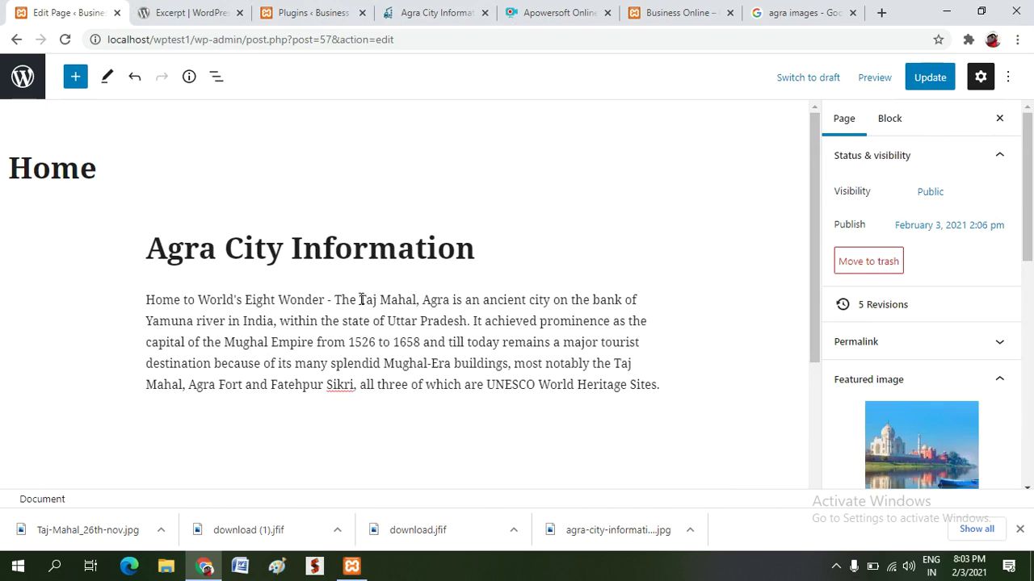
pyautogui.moveTo(359, 300); pyautogui.dragTo(418, 300)
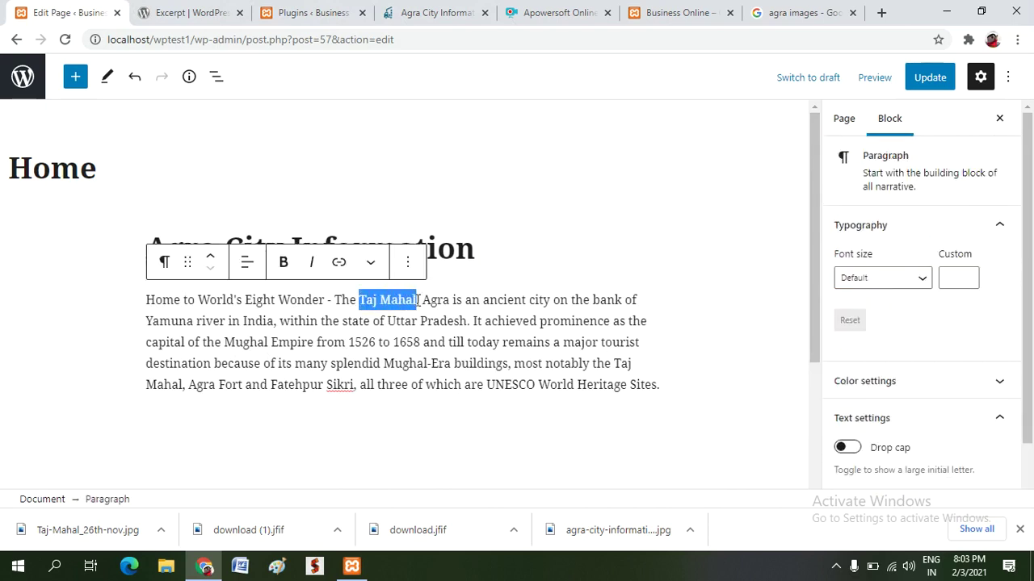
pyautogui.click(288, 263)
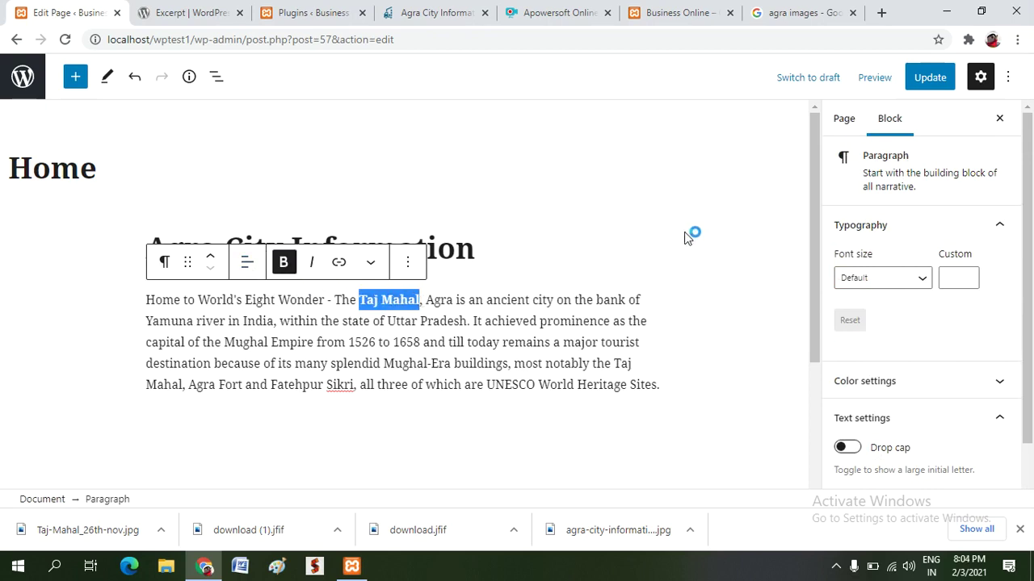
pyautogui.click(692, 314)
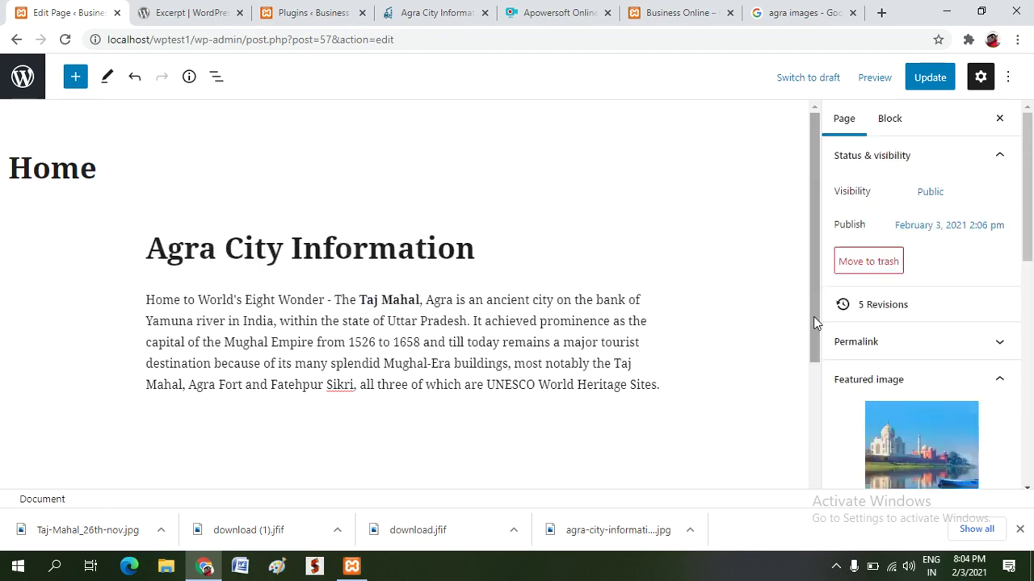
# Step: Add an image block below the intro paragraph and choose agra-city-information.jpg from the media library
pyautogui.moveTo(814, 323); pyautogui.dragTo(821, 381)
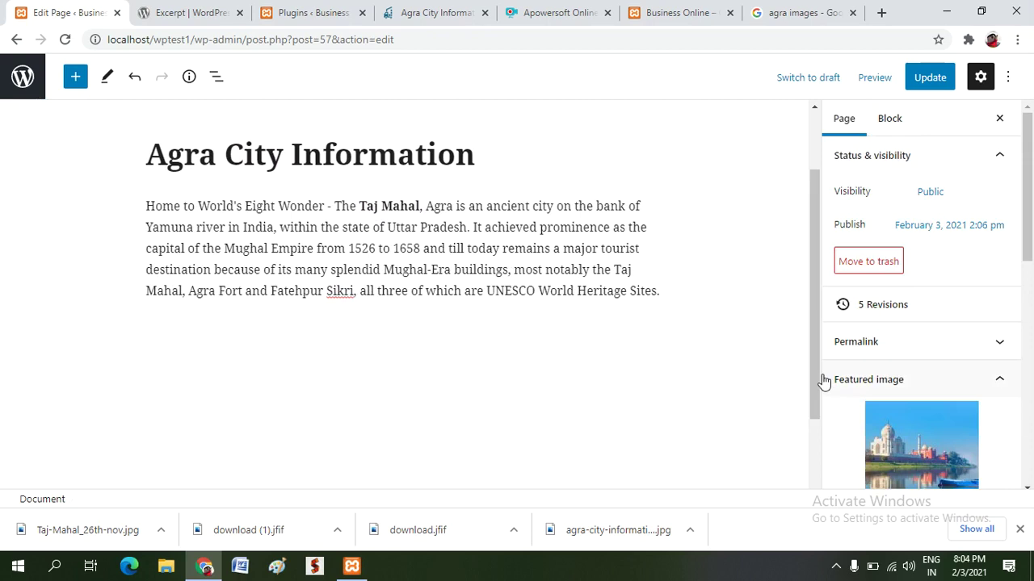
pyautogui.click(451, 336)
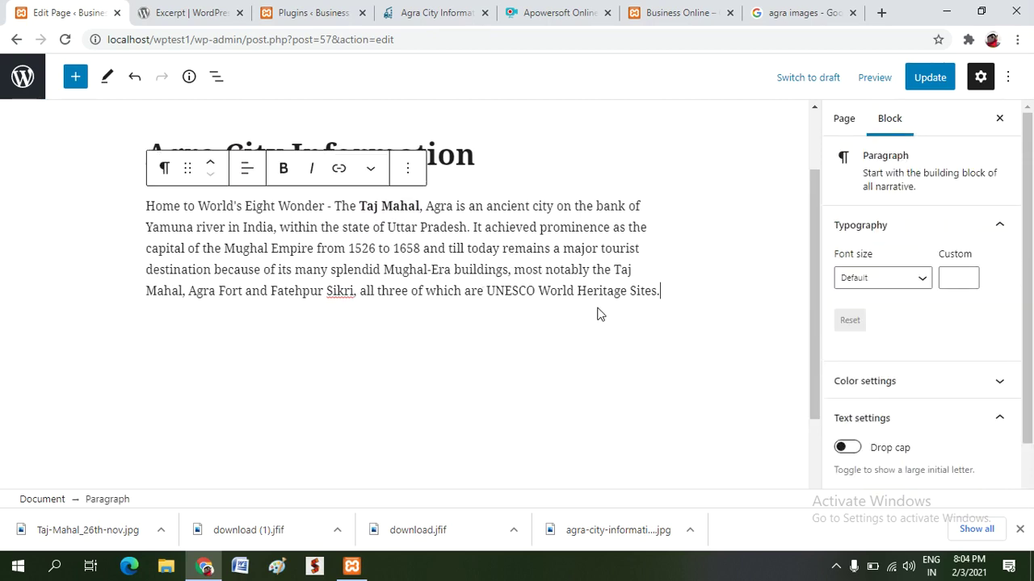
pyautogui.press('Return')
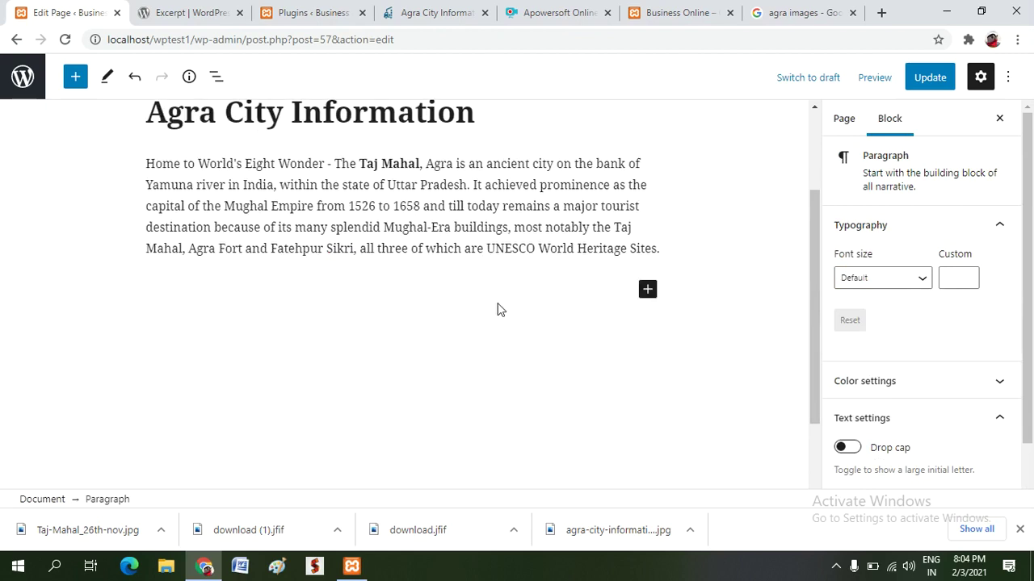
pyautogui.click(648, 291)
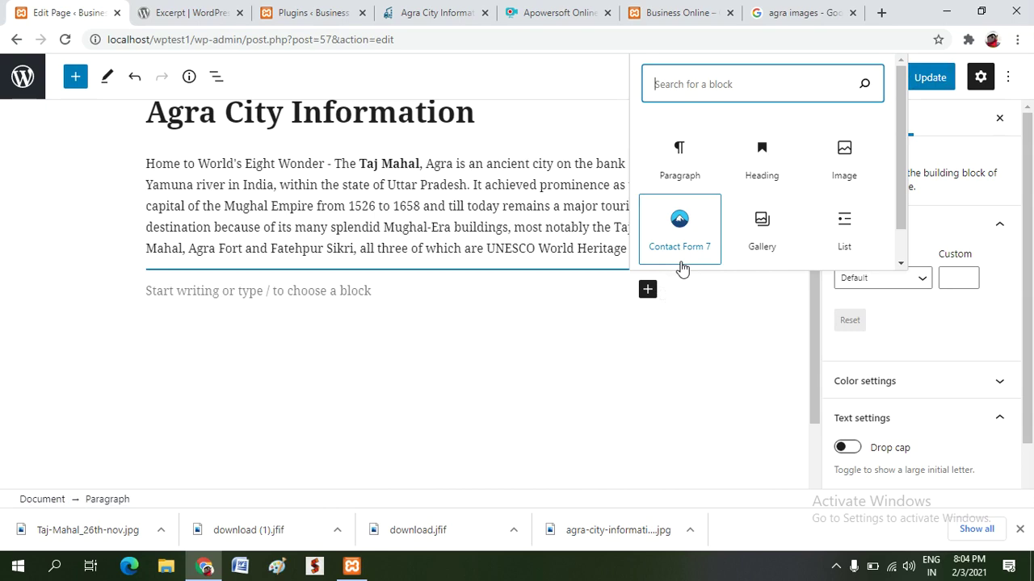
pyautogui.click(831, 175)
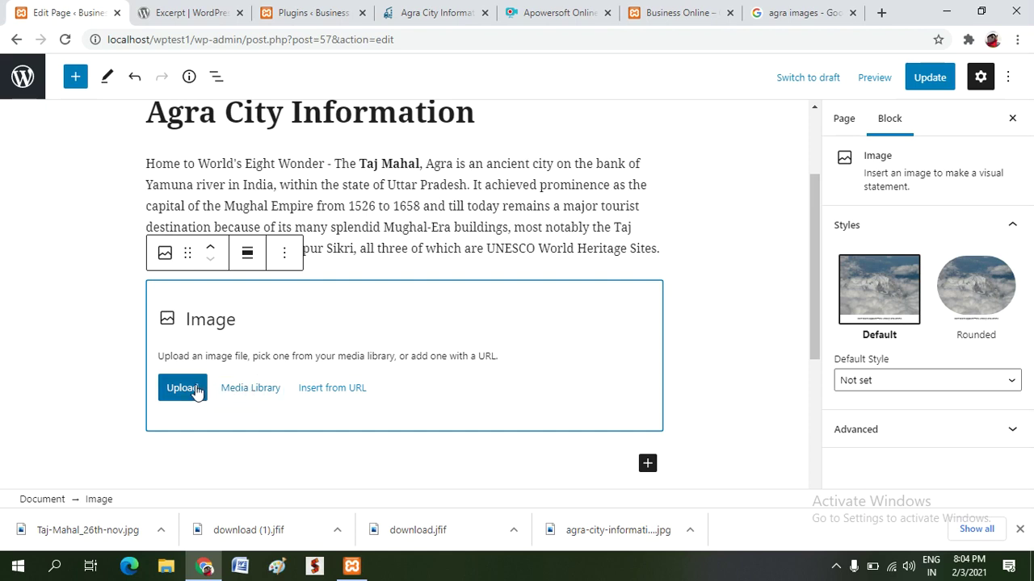
pyautogui.click(234, 390)
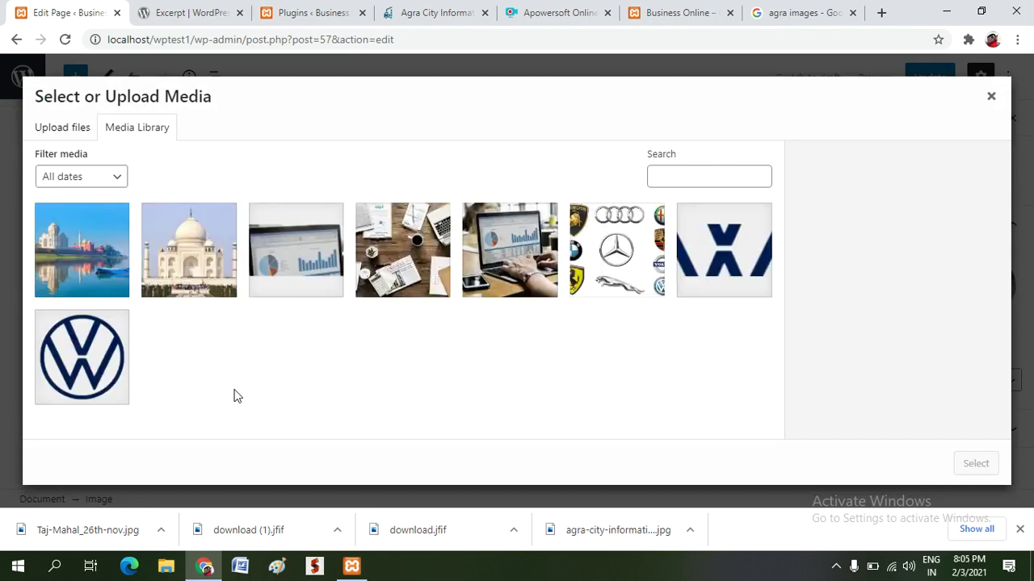
pyautogui.click(197, 280)
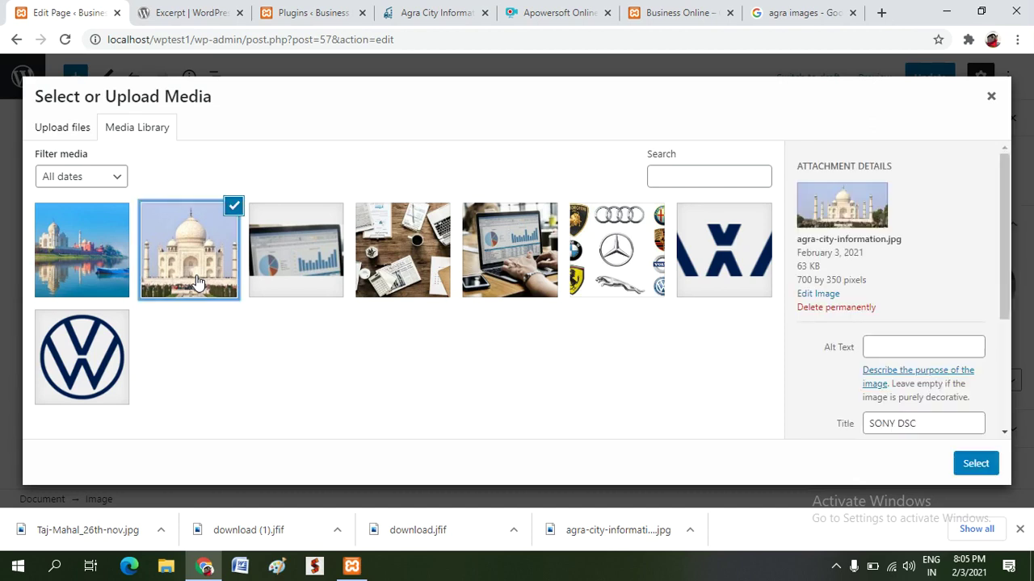
# Step: Replace the title of the chosen Taj Mahal image and insert the image into the Home page
pyautogui.click(926, 422)
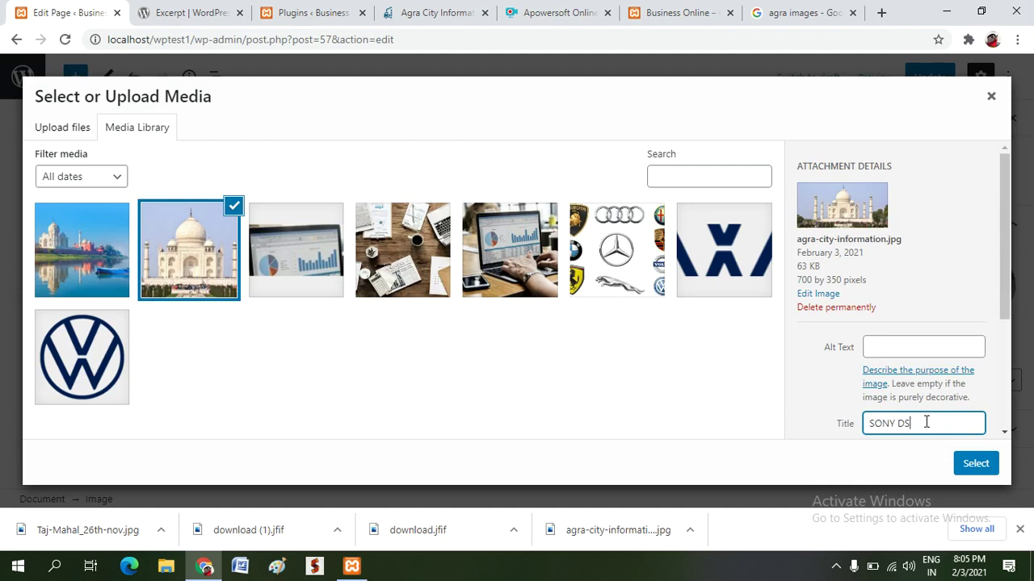
pyautogui.press('BackSpace')
pyautogui.press('BackSpace')
pyautogui.press('BackSpace')
pyautogui.press('BackSpace')
pyautogui.press('BackSpace')
pyautogui.press('BackSpace')
pyautogui.press('BackSpace')
pyautogui.write('al')
pyautogui.click(972, 463)
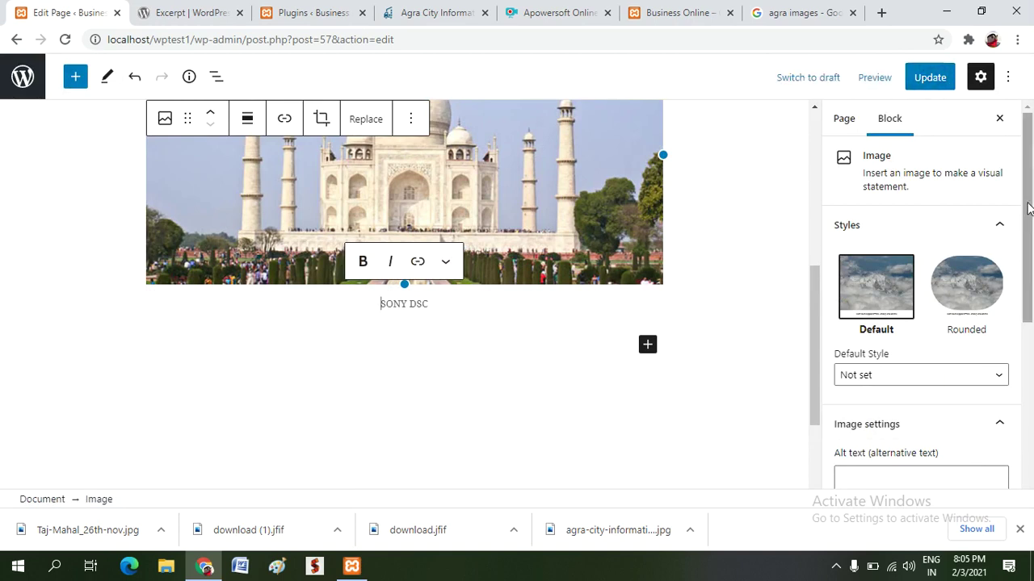
# Step: Apply the Rounded style to the inserted Taj Mahal image
pyautogui.moveTo(1028, 208)
pyautogui.mouseDown()
pyautogui.moveTo(1032, 221)
pyautogui.moveTo(1029, 200)
pyautogui.mouseUp()
pyautogui.click(959, 300)
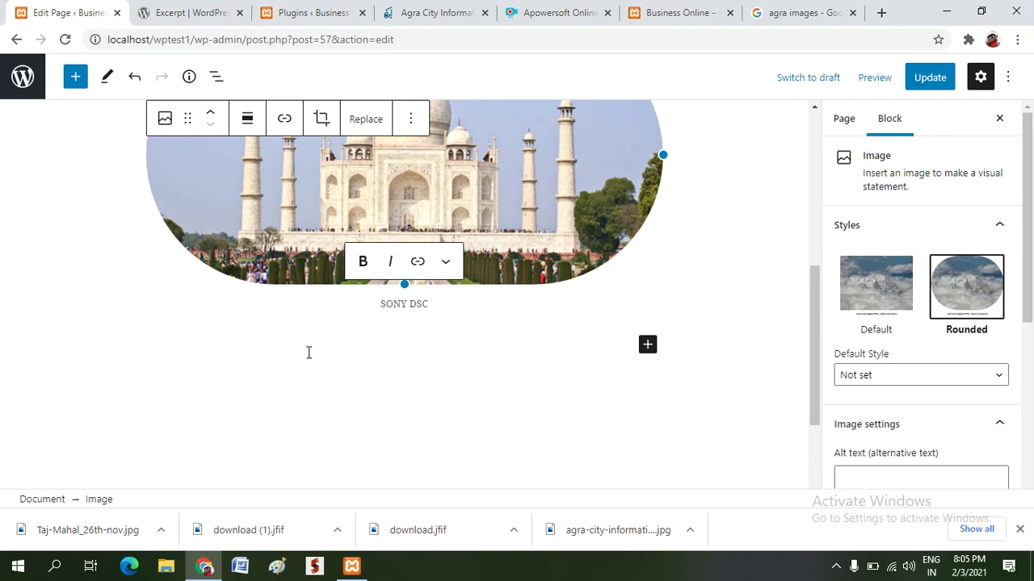
# Step: Copy the Demographics and Climate of Agra sections from The Packers Movers page into a paragraph block below the image and update the page
pyautogui.click(648, 345)
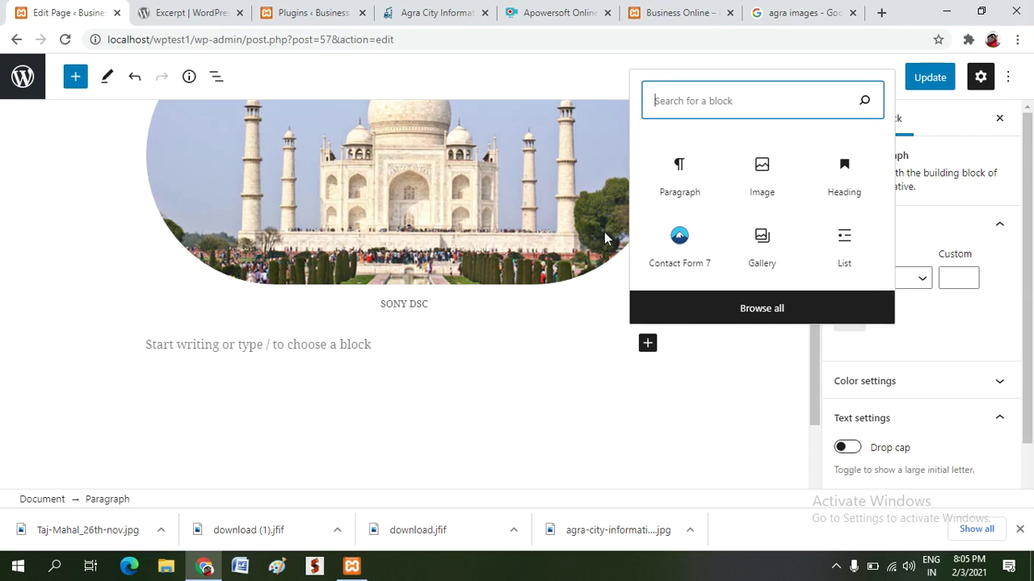
pyautogui.click(675, 184)
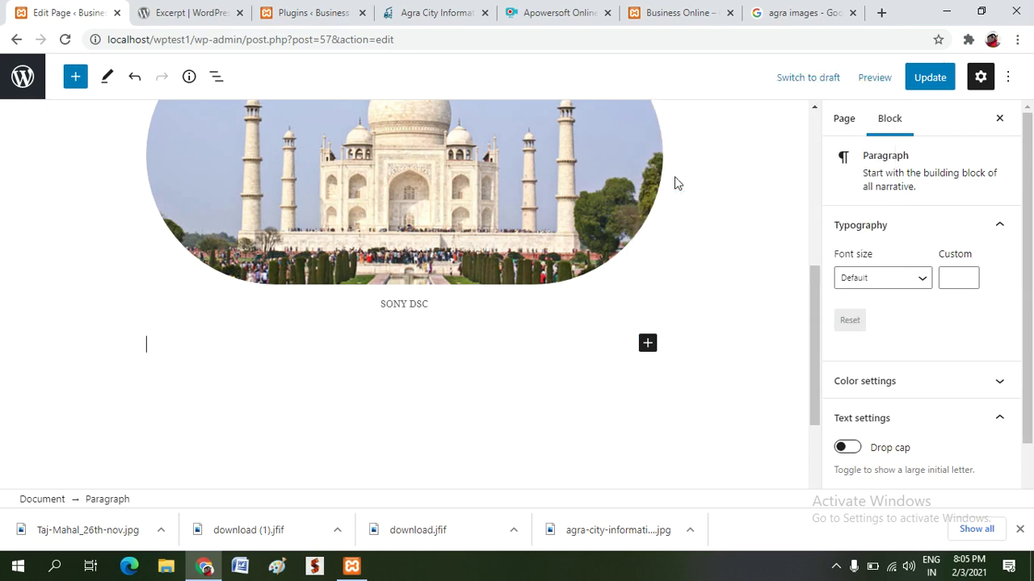
pyautogui.click(429, 13)
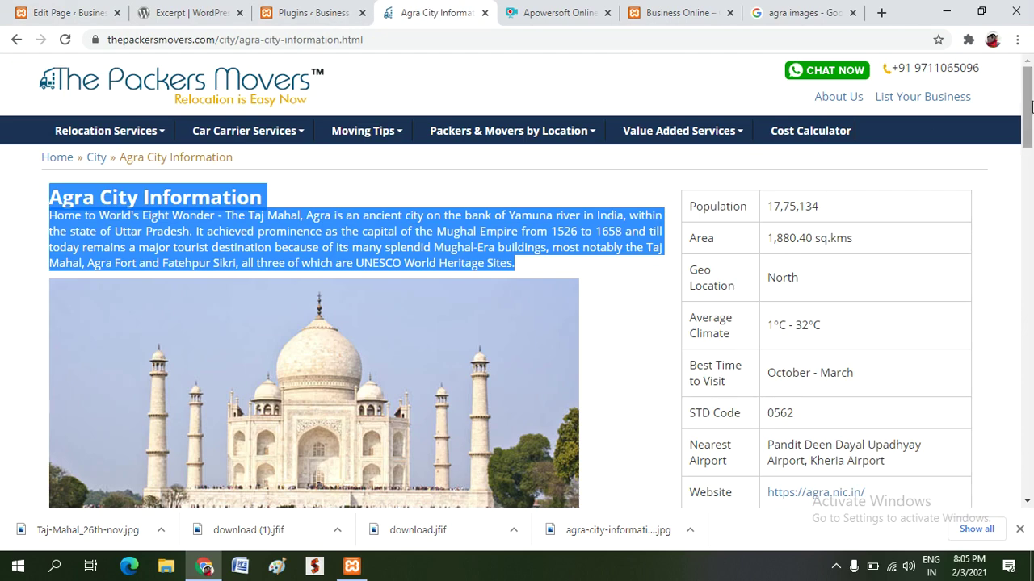
pyautogui.moveTo(1030, 103); pyautogui.dragTo(1030, 166)
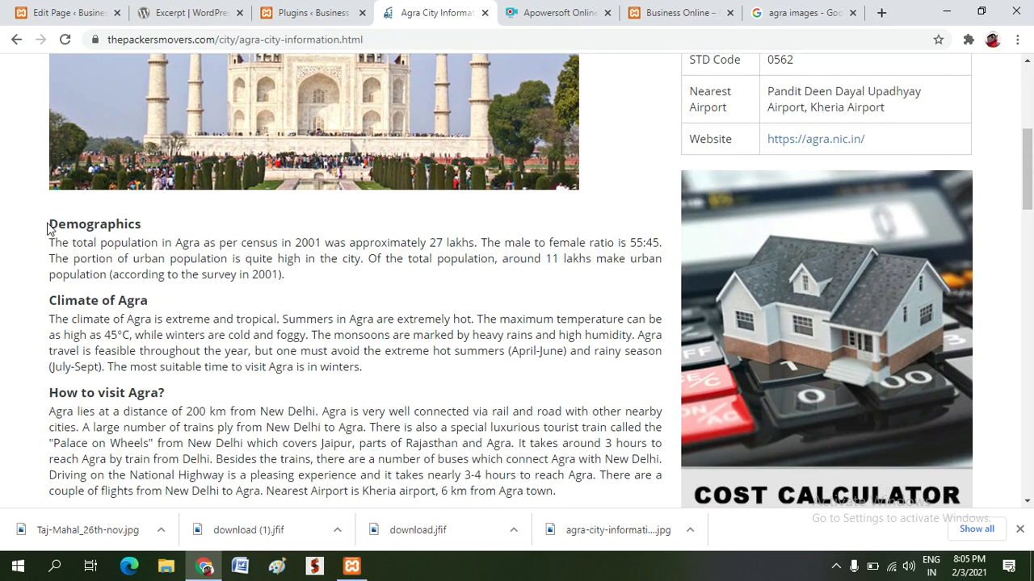
pyautogui.moveTo(50, 225); pyautogui.dragTo(410, 375)
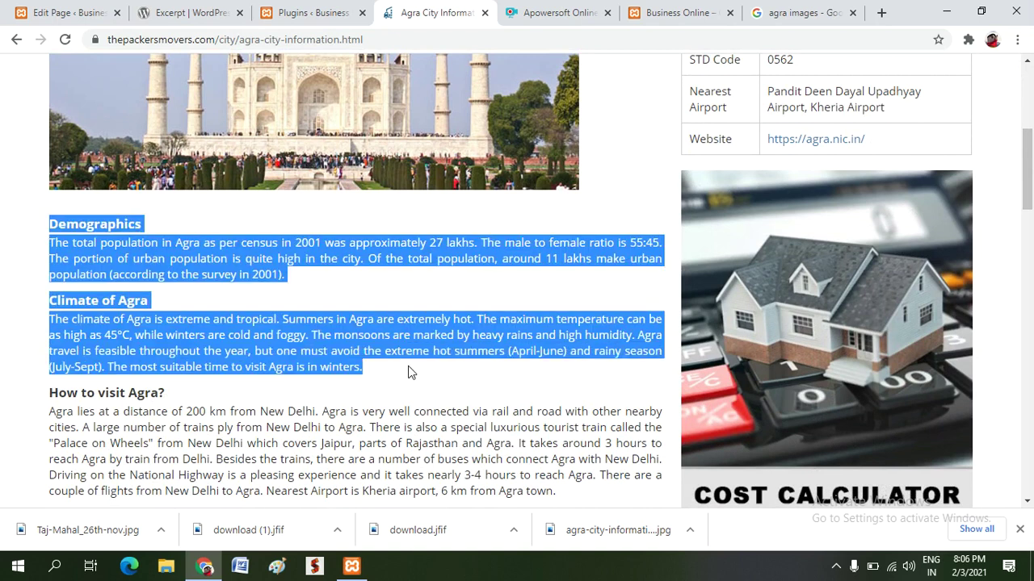
pyautogui.click(60, 12)
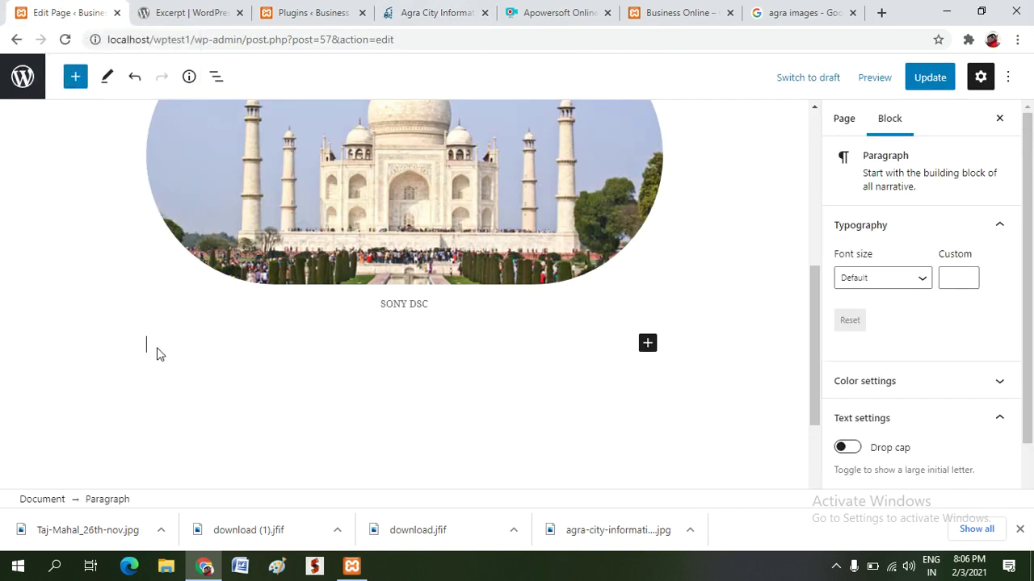
pyautogui.write('The climate of Agra is extreme and tropical. Summers in Agra are extremely hot. The maximum temperature can be as high as 45°C, while winters are cold and foggy. The monsoons are marked by heavy rains and high humidity. Agra travel is feasible throughout the year, but one must avoid the extreme hot summers (April-June) and rainy season (July-Sept). The most suitable time to visit Agra is in winters.')
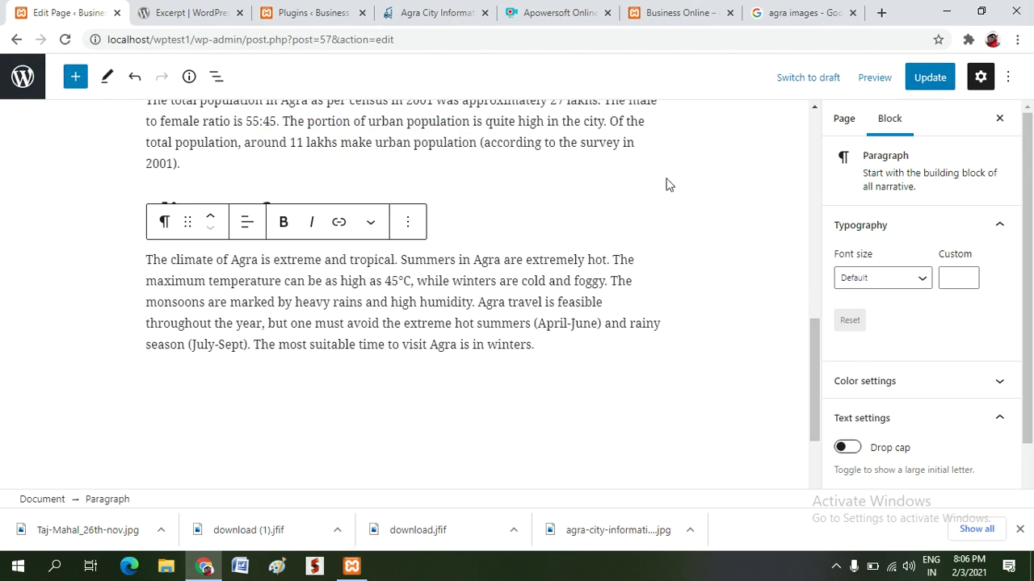
pyautogui.moveTo(814, 338); pyautogui.dragTo(814, 255)
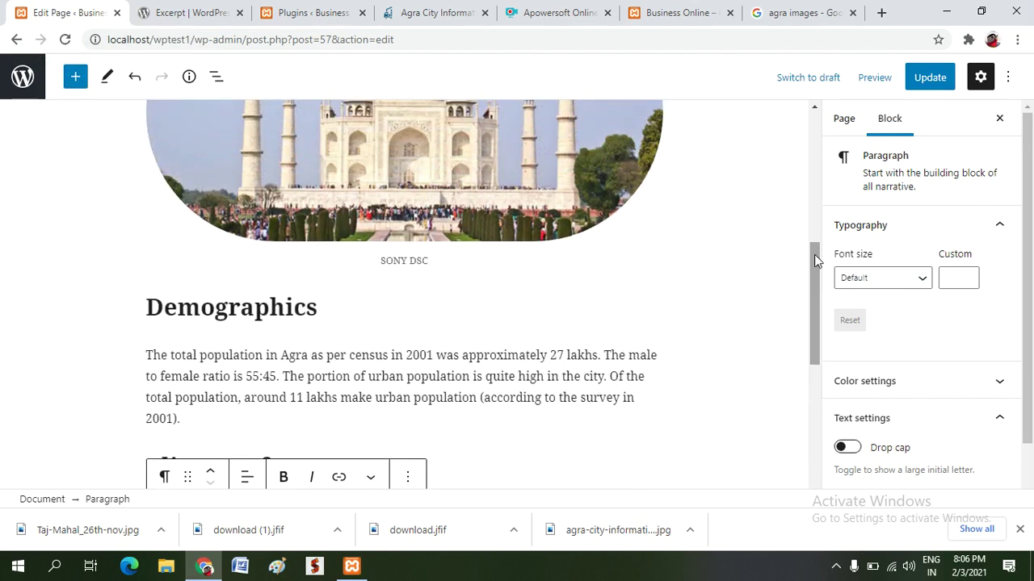
pyautogui.click(929, 77)
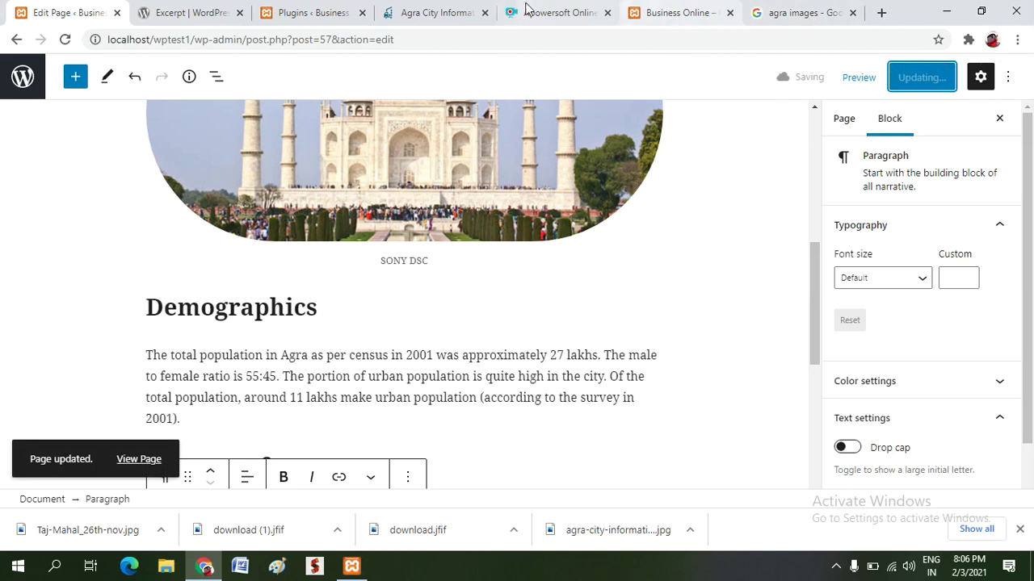
# Step: Reload the live Business Online site and check the Agra text, rounded image and new sections on the home page
pyautogui.click(698, 14)
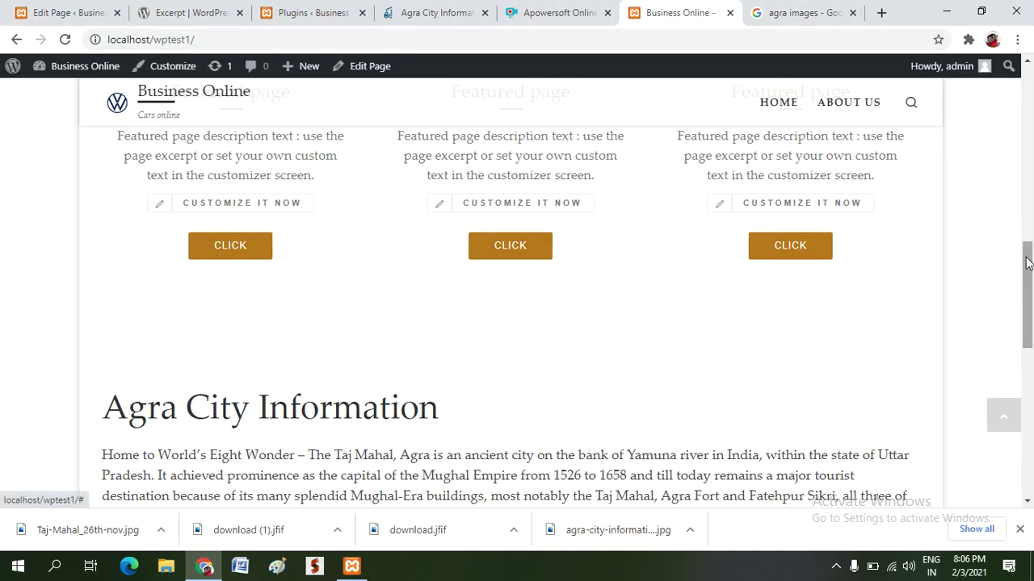
pyautogui.moveTo(1027, 262); pyautogui.dragTo(1024, 49)
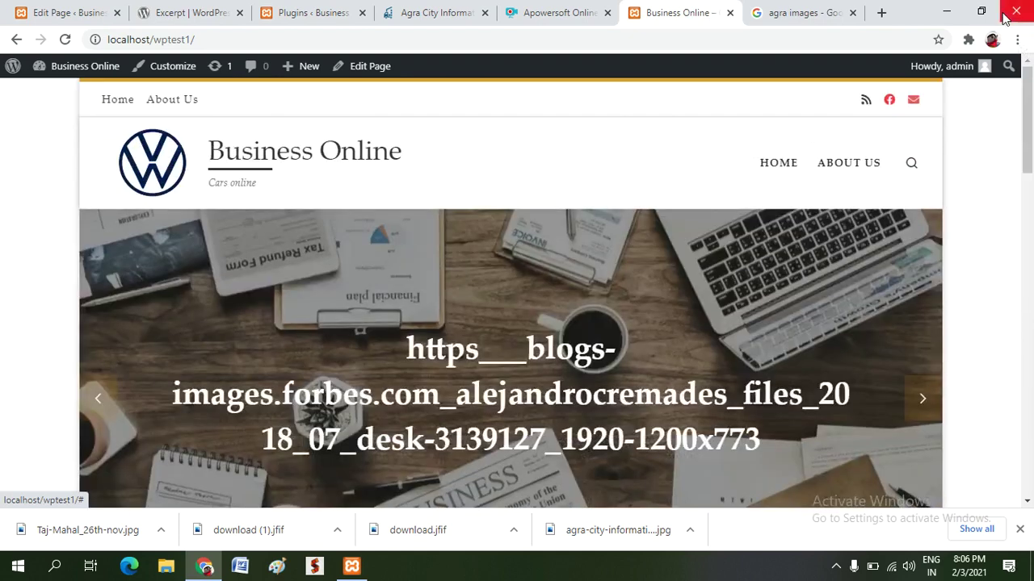
pyautogui.click(66, 40)
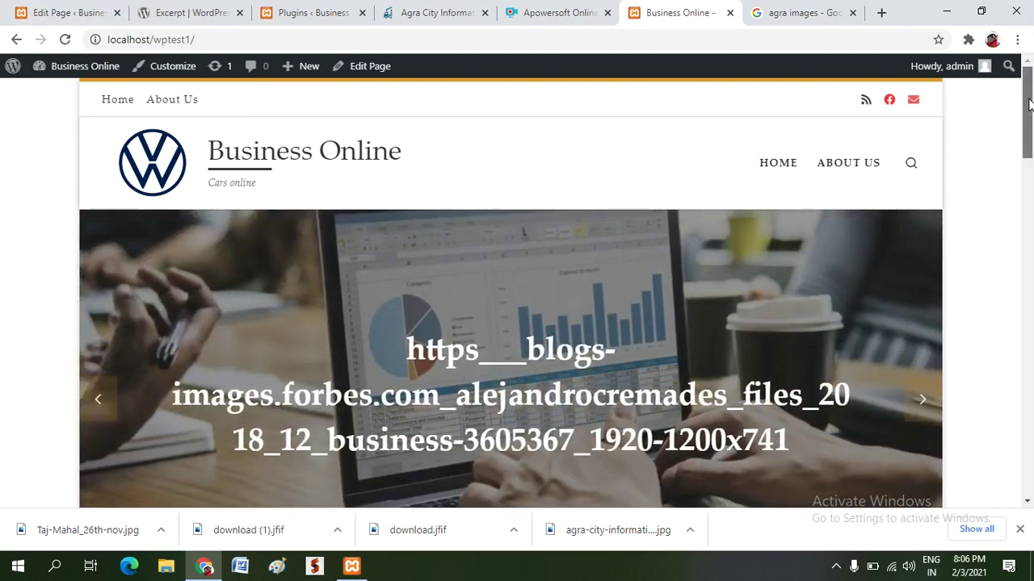
pyautogui.moveTo(1029, 103); pyautogui.dragTo(1030, 407)
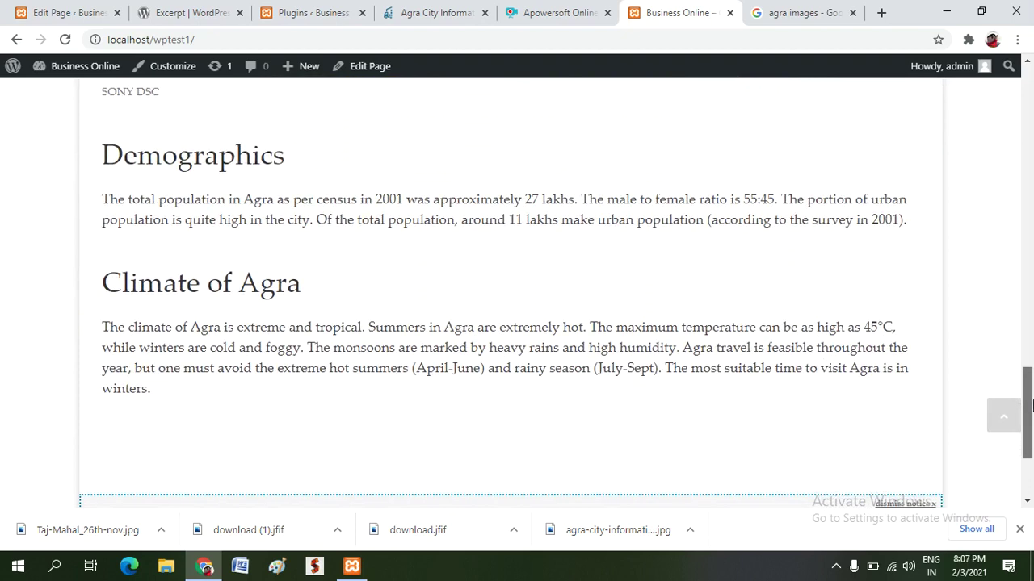
pyautogui.moveTo(1031, 406); pyautogui.dragTo(912, 200)
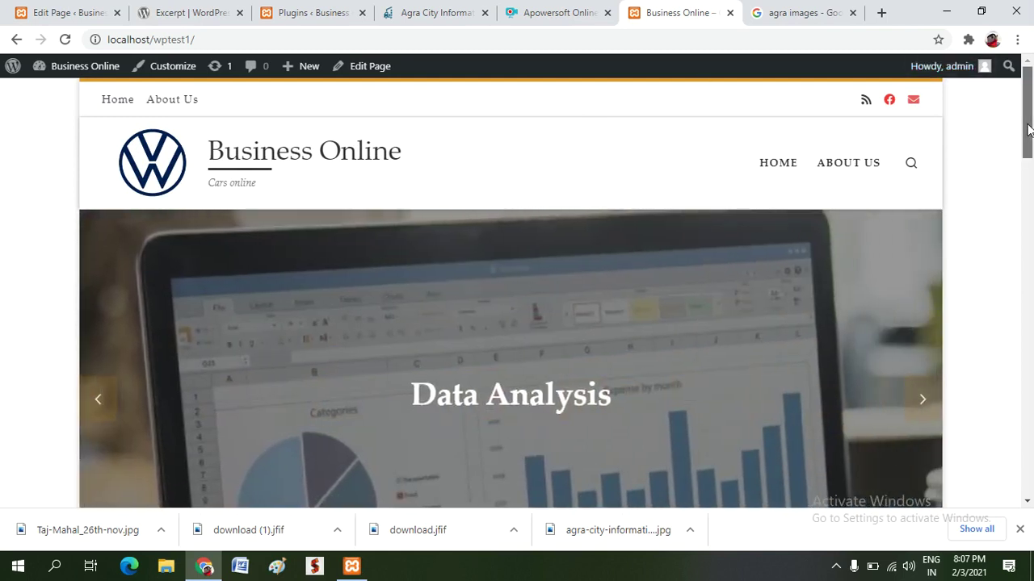
pyautogui.moveTo(1028, 129); pyautogui.dragTo(1028, 152)
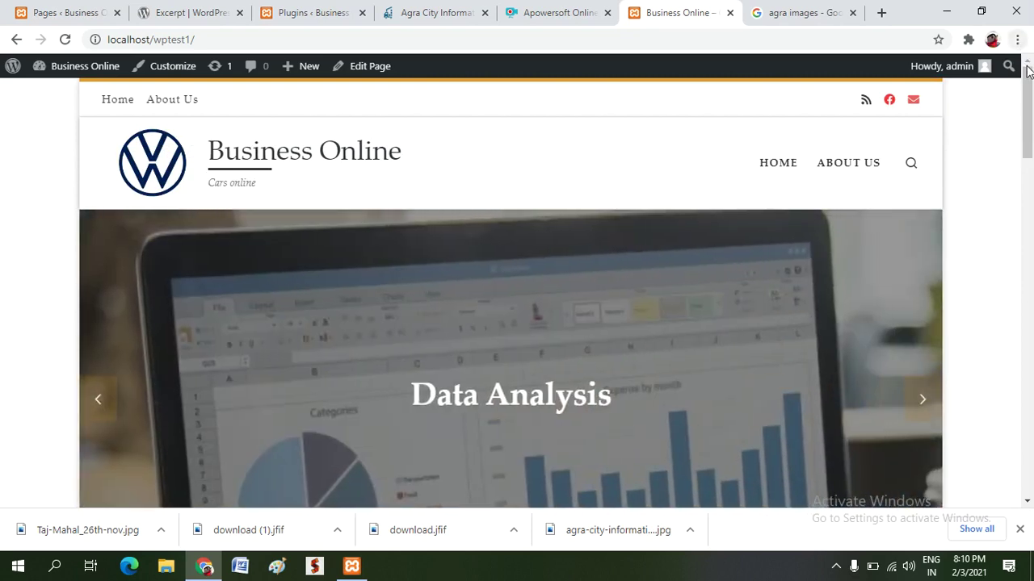
pyautogui.moveTo(1027, 86); pyautogui.dragTo(1031, 290)
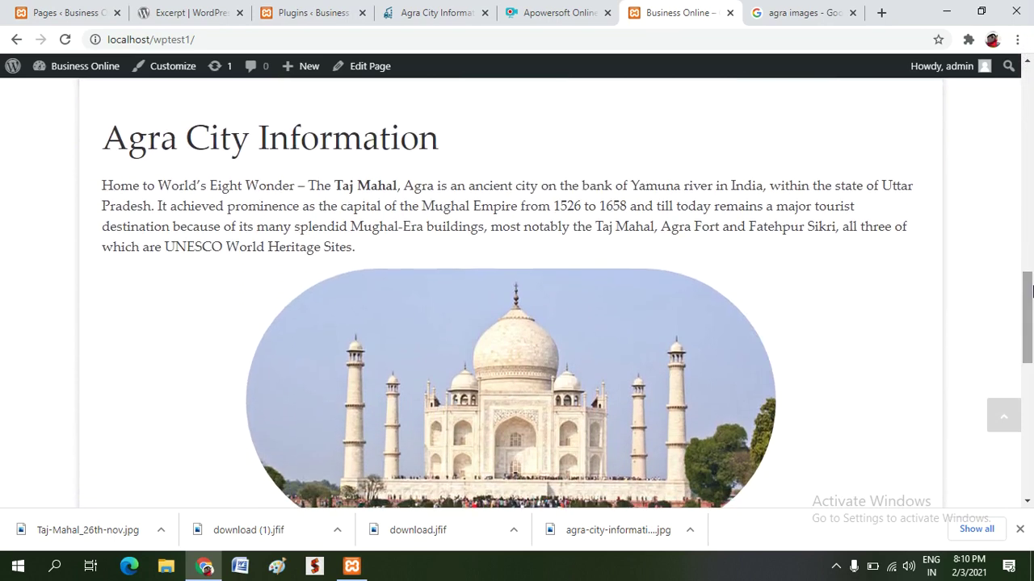
# Step: Open the theme customizer's Front Page Content settings and set the front page slider to No slider
pyautogui.click(67, 14)
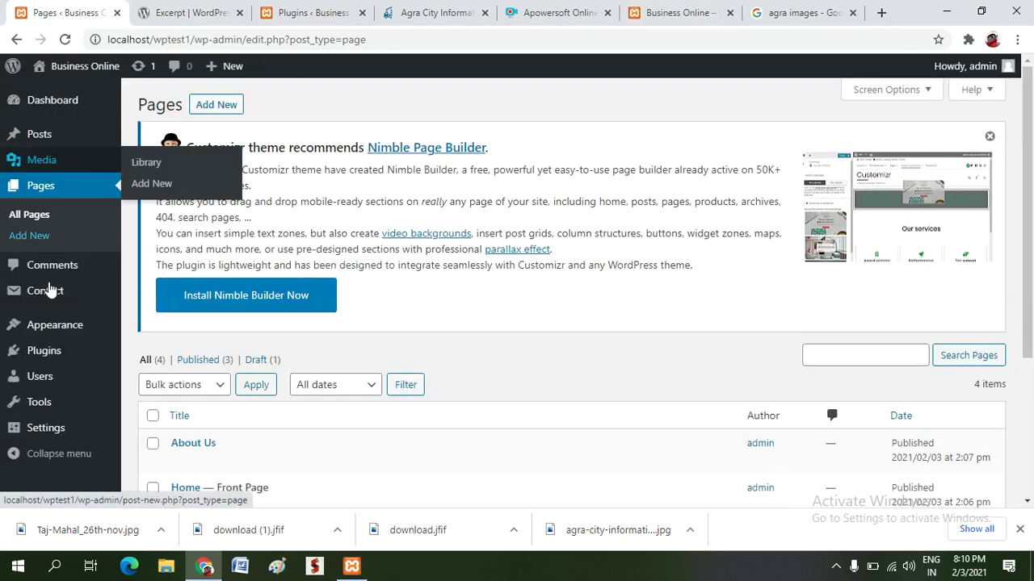
pyautogui.moveTo(49, 325)
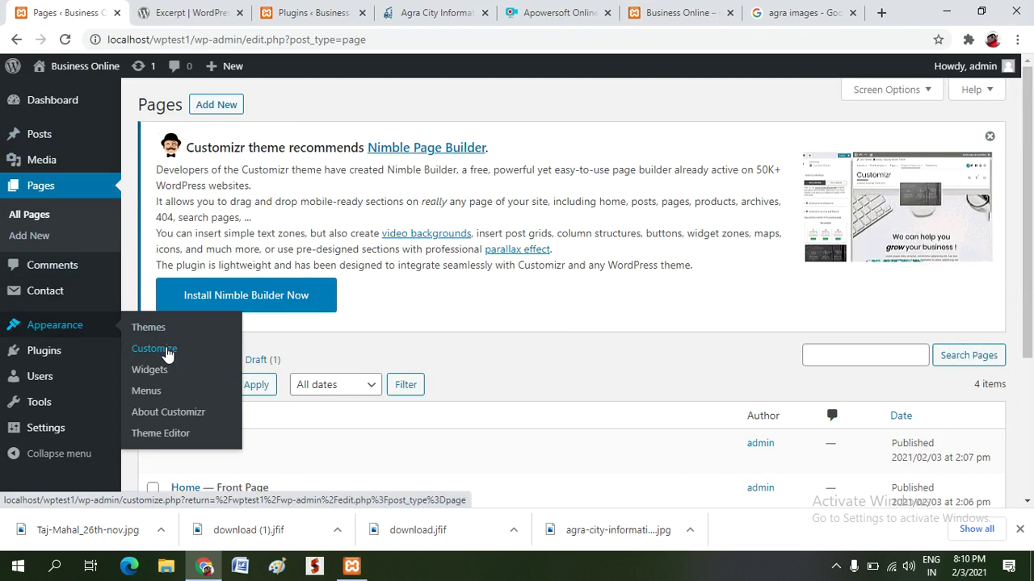
pyautogui.click(166, 353)
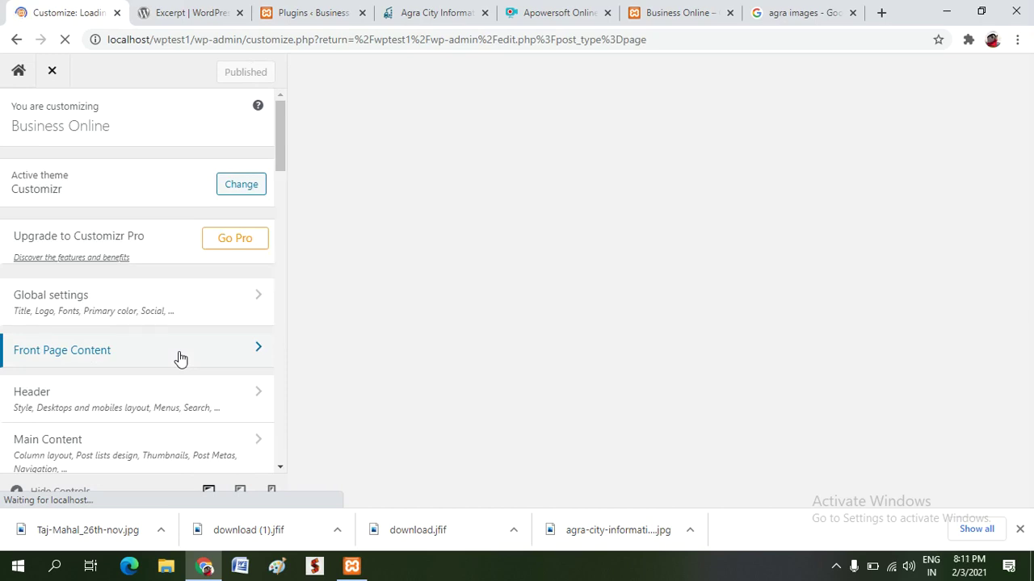
pyautogui.click(180, 359)
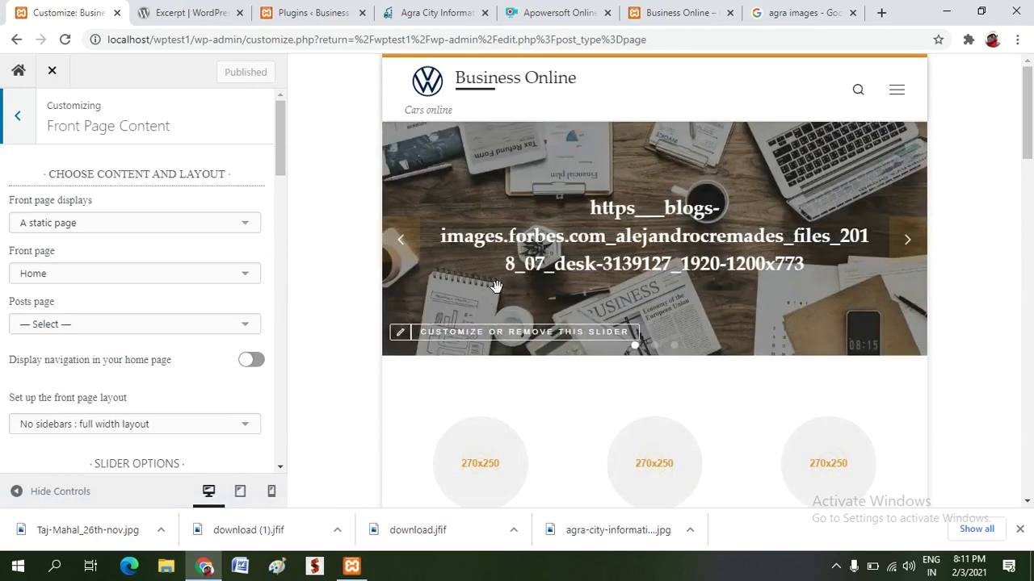
pyautogui.click(279, 155)
pyautogui.moveTo(279, 155); pyautogui.dragTo(295, 214)
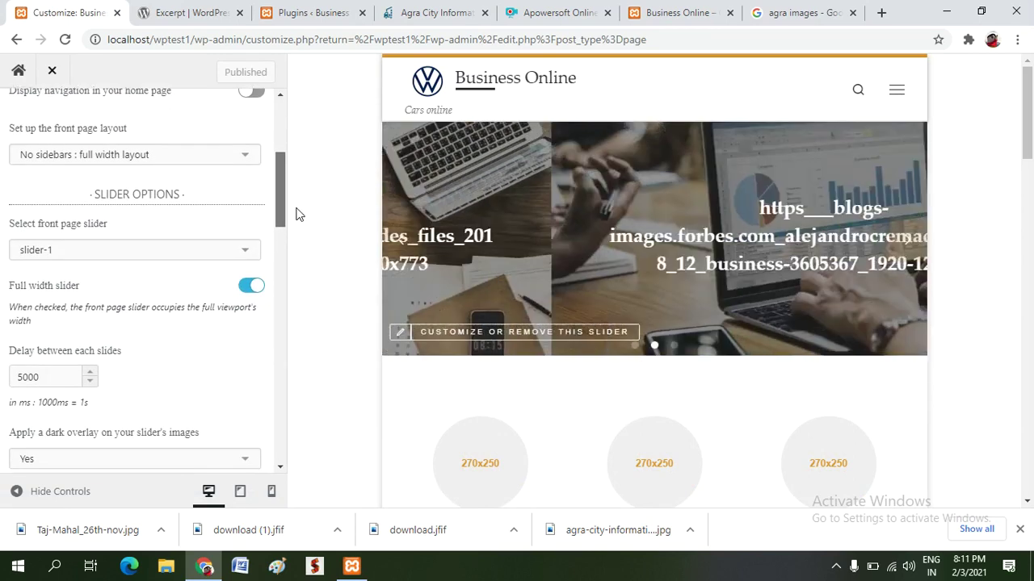
pyautogui.click(247, 252)
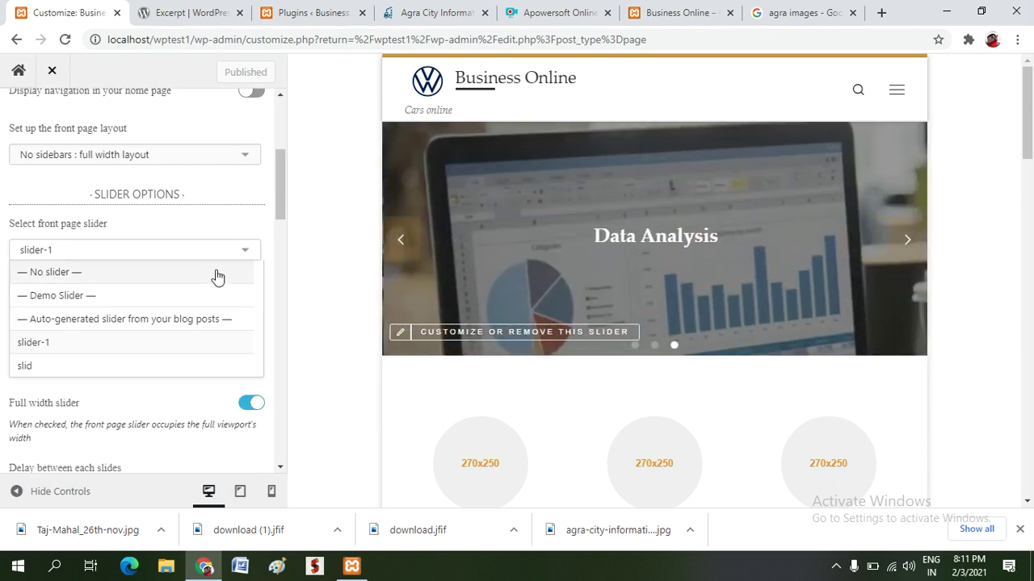
pyautogui.click(216, 274)
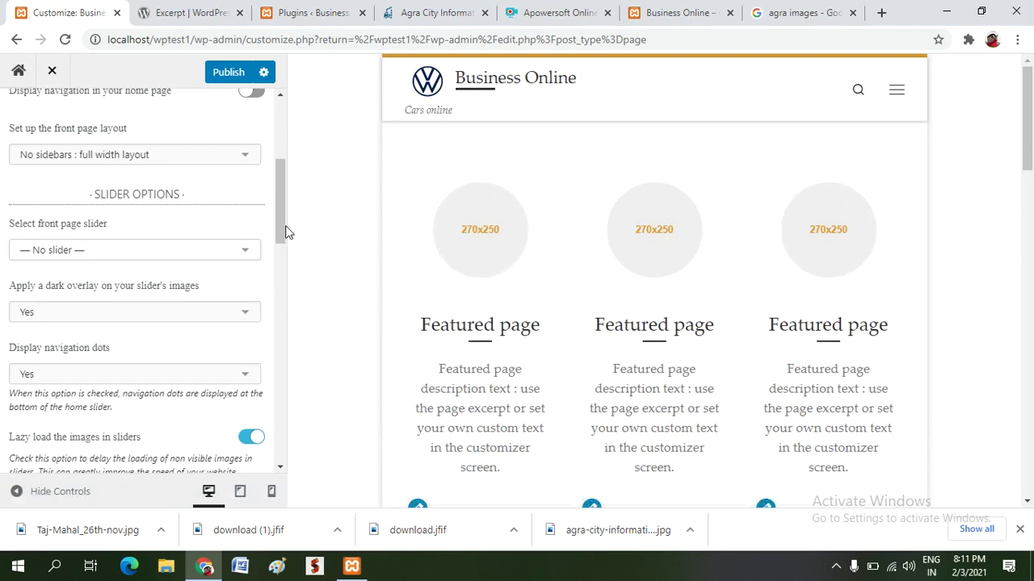
# Step: Disable the home featured pages area in the Front Page Content settings and publish the changes
pyautogui.moveTo(279, 219); pyautogui.dragTo(284, 283)
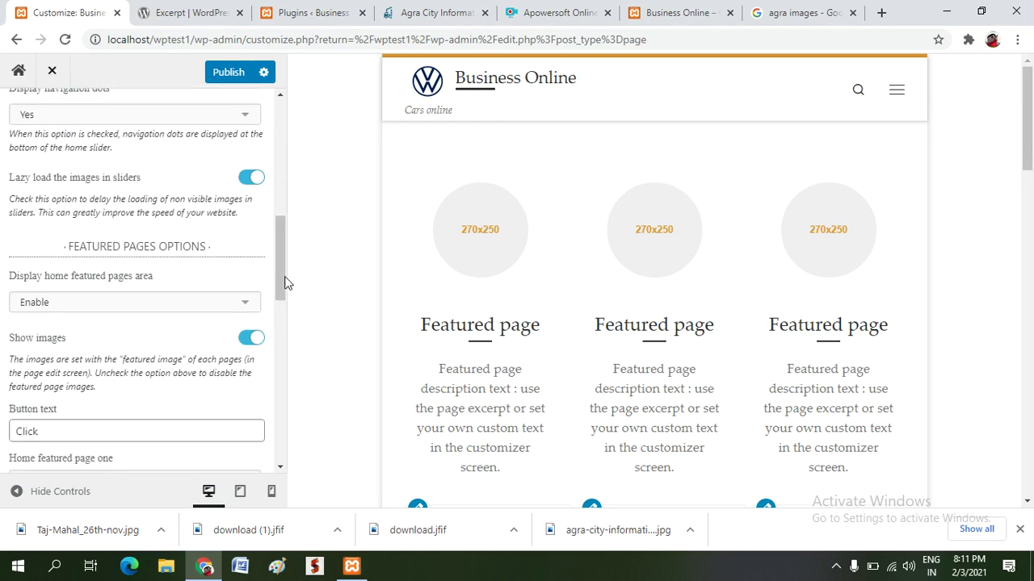
pyautogui.click(248, 302)
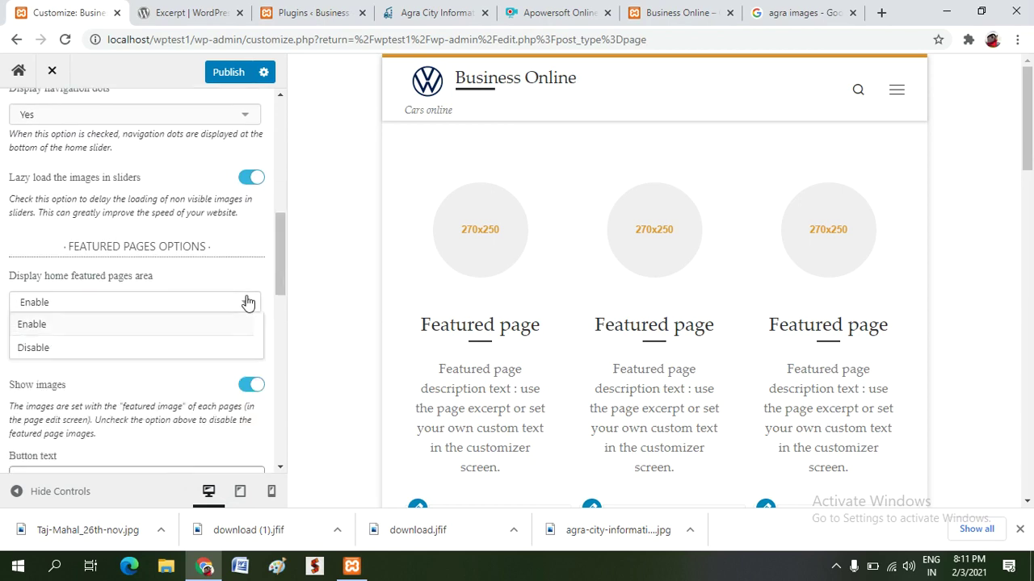
pyautogui.click(223, 353)
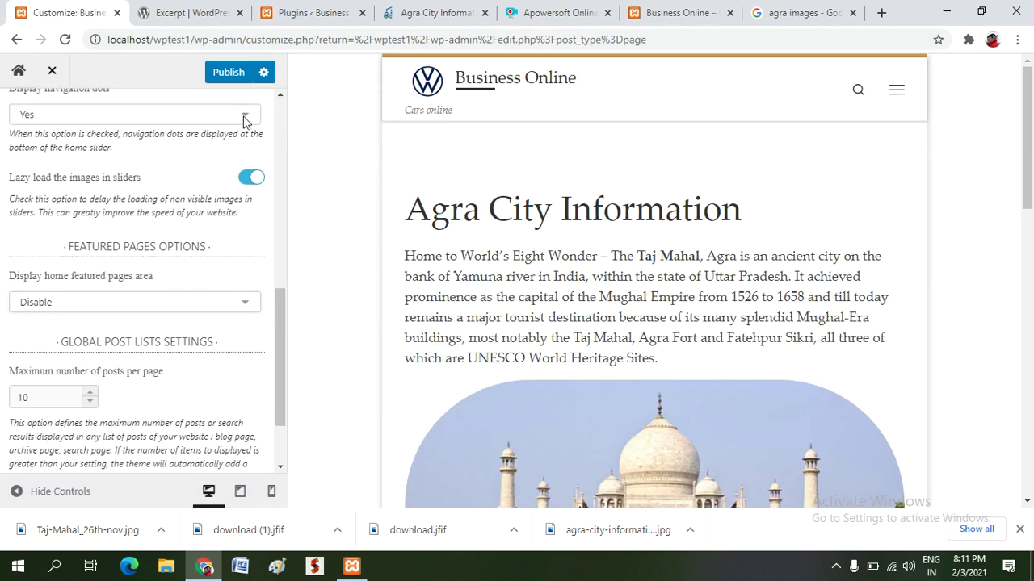
pyautogui.click(227, 73)
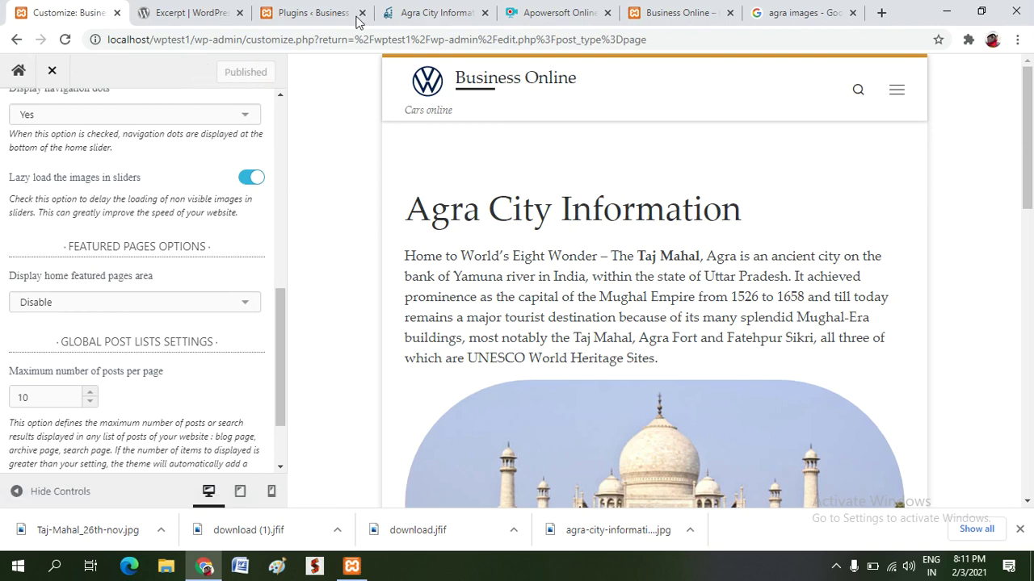
# Step: Reload the live Business Online site and check the home page without the slider and featured pages
pyautogui.click(656, 16)
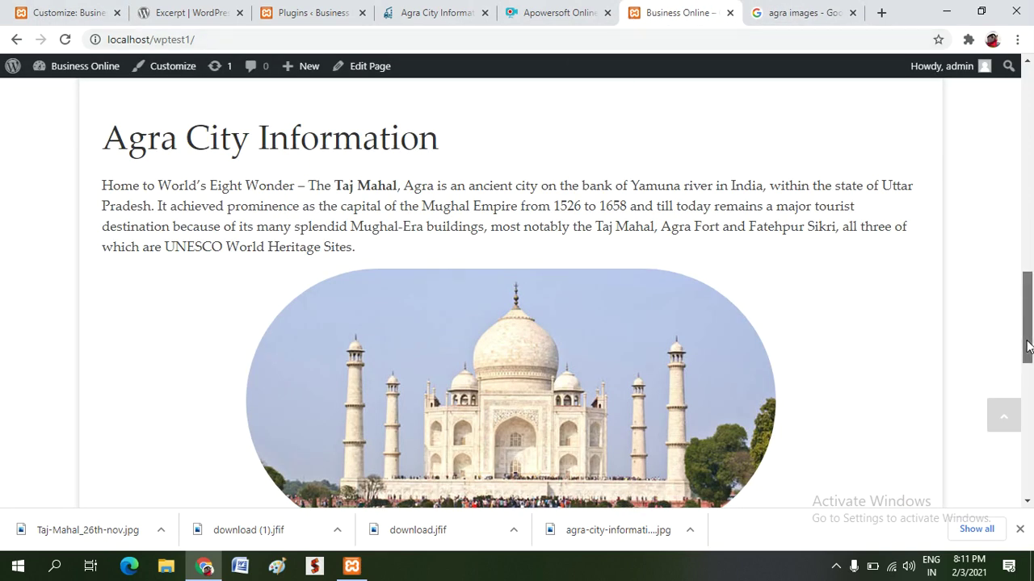
pyautogui.moveTo(1027, 347); pyautogui.dragTo(990, 145)
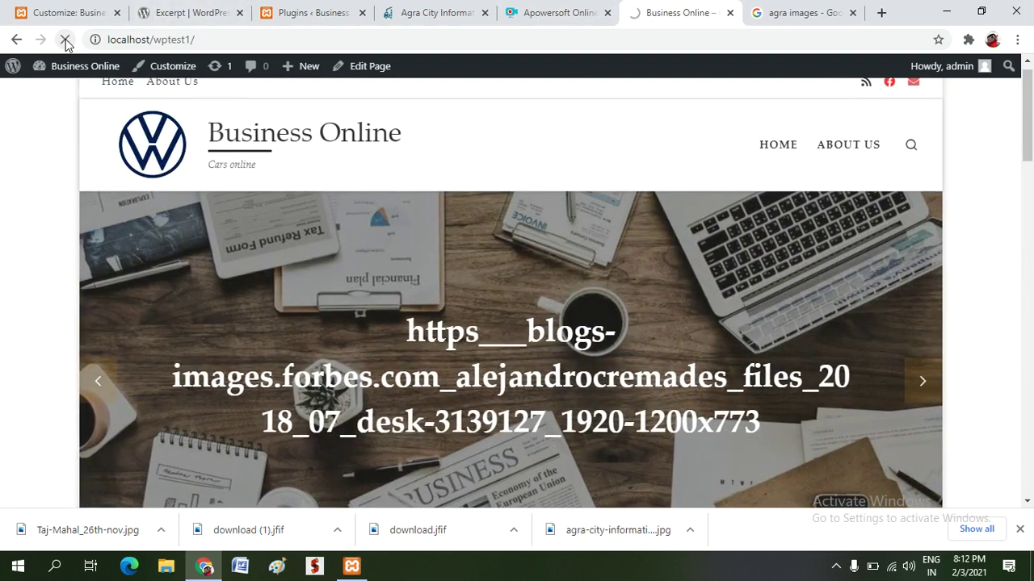
pyautogui.click(65, 40)
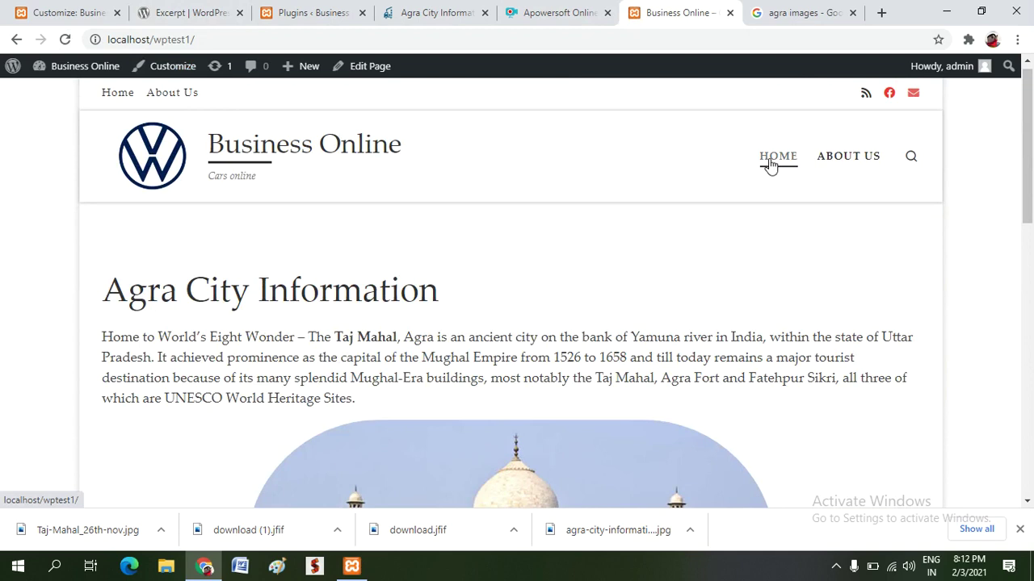
pyautogui.click(772, 164)
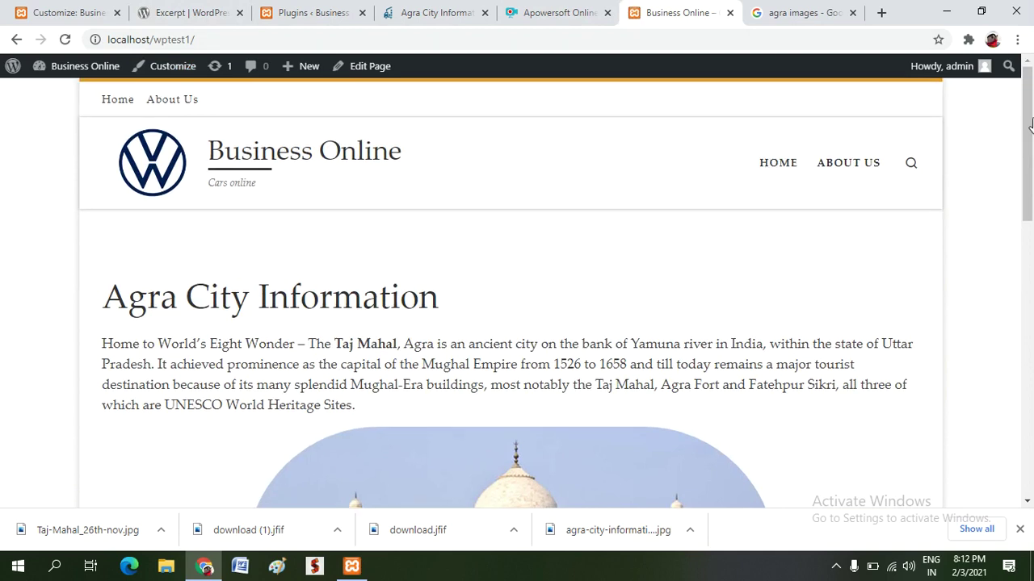
pyautogui.moveTo(1030, 122); pyautogui.dragTo(917, 111)
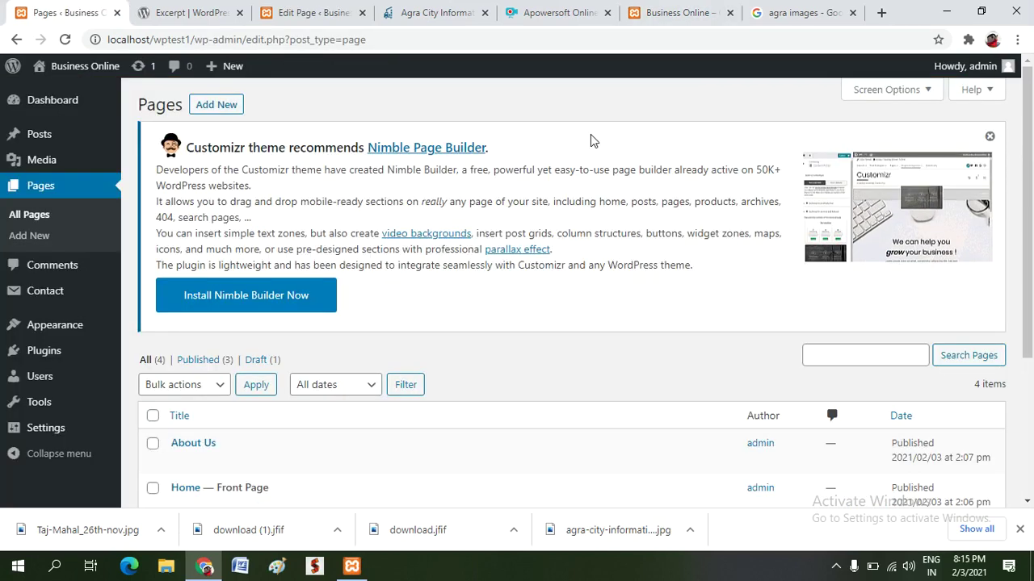
# Step: Reopen the theme customizer's Front Page Content settings and set the home featured pages area to Enable
pyautogui.moveTo(69, 329)
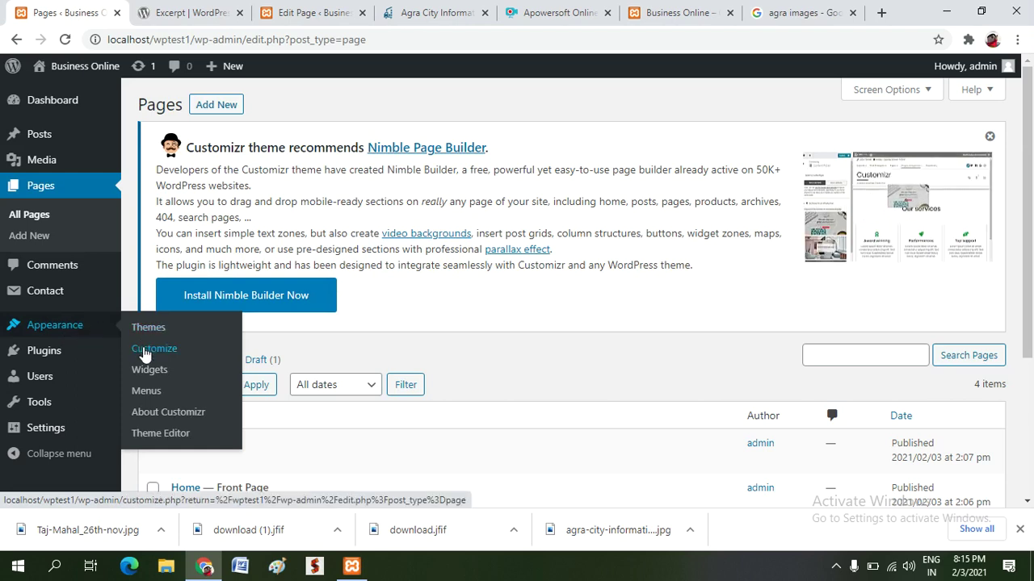
pyautogui.click(144, 353)
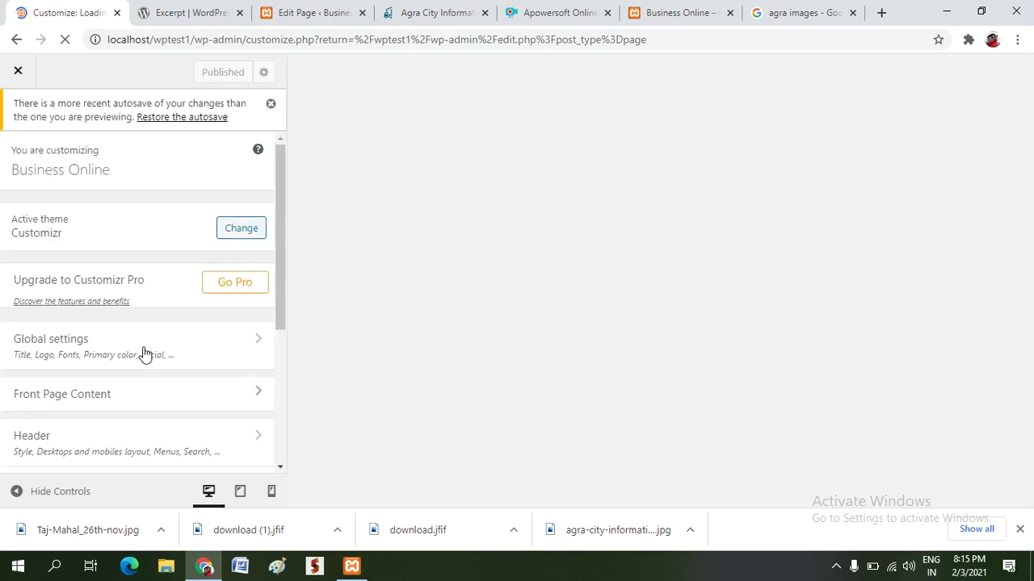
pyautogui.click(156, 399)
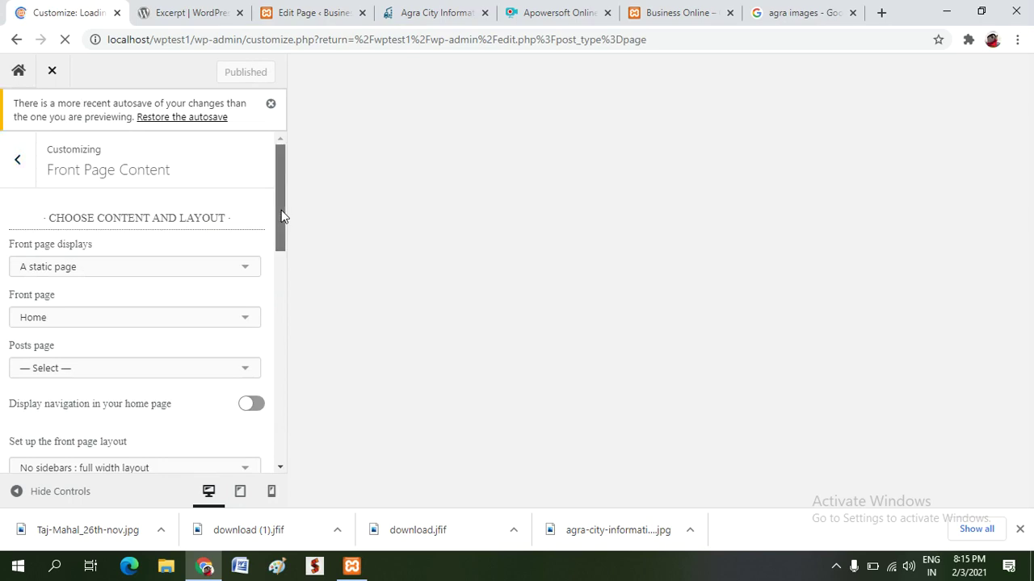
pyautogui.moveTo(281, 215); pyautogui.dragTo(296, 403)
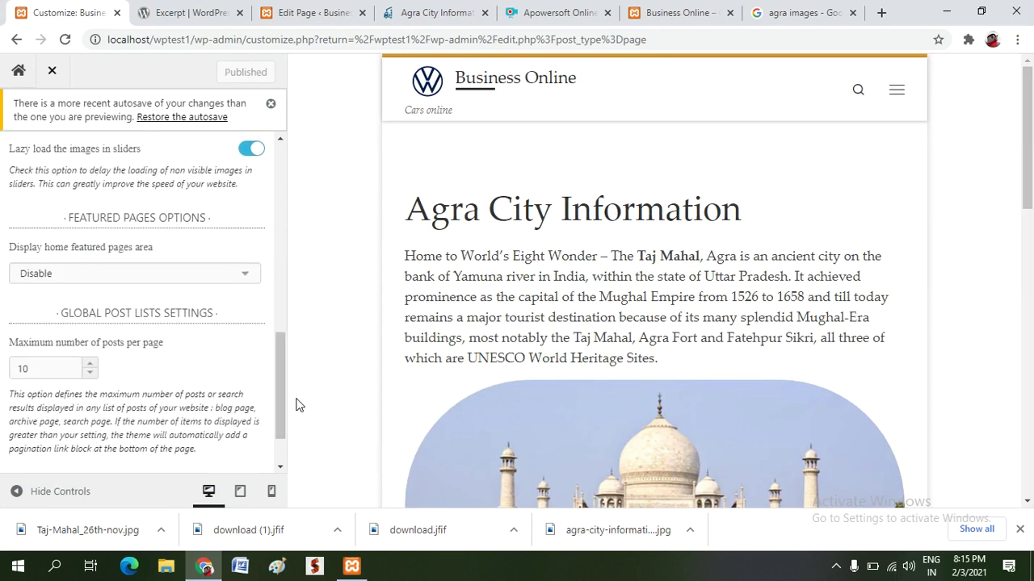
pyautogui.click(247, 278)
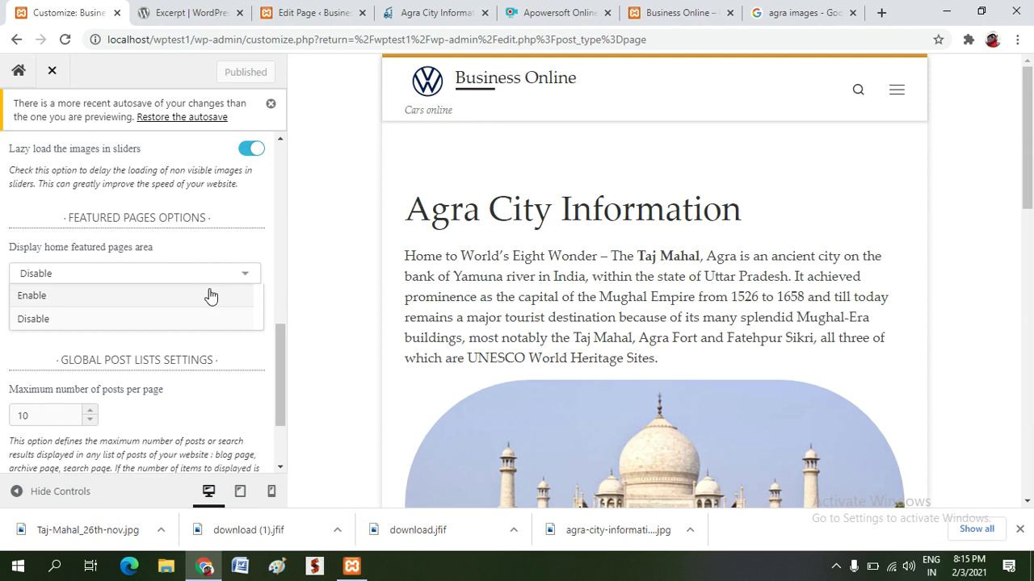
pyautogui.click(210, 297)
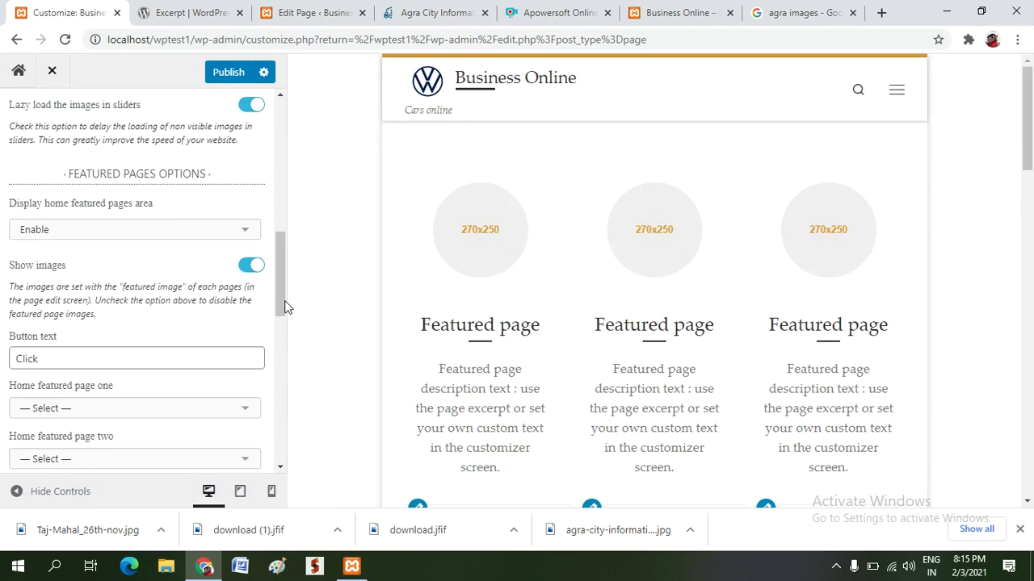
pyautogui.hotkey('ctrl', 'a')
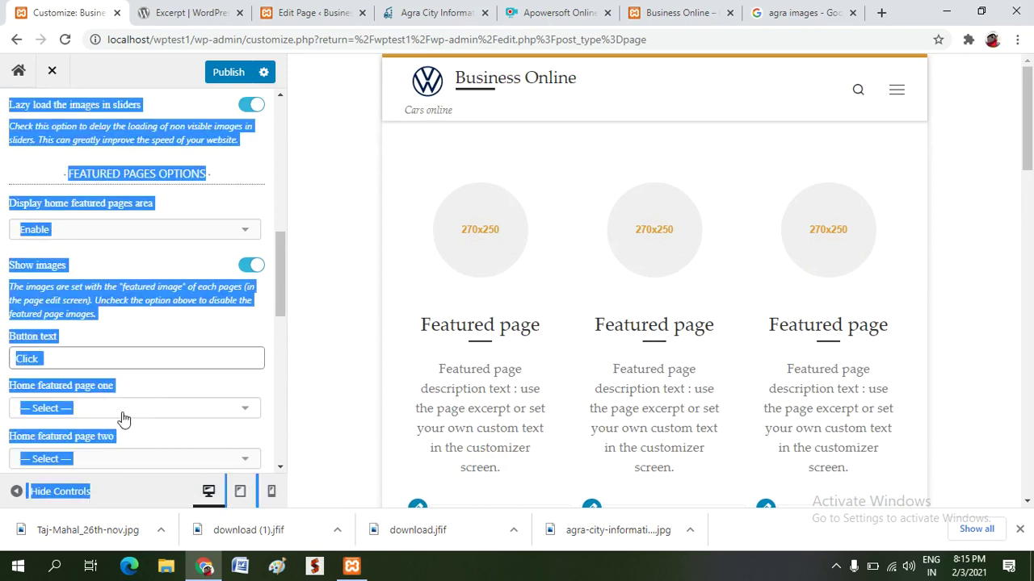
pyautogui.click(250, 381)
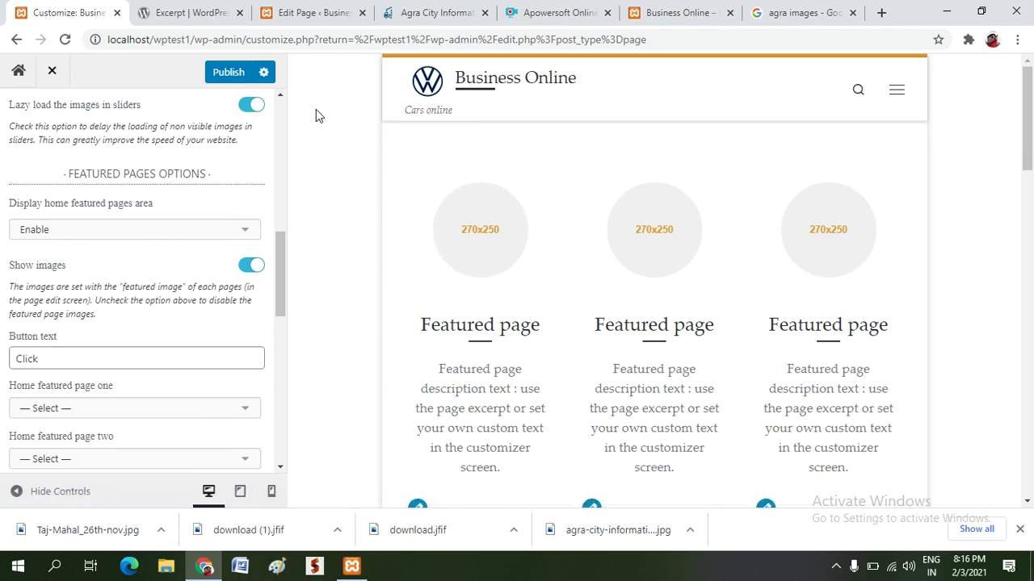
# Step: Choose the Home page as home featured page one
pyautogui.click(247, 409)
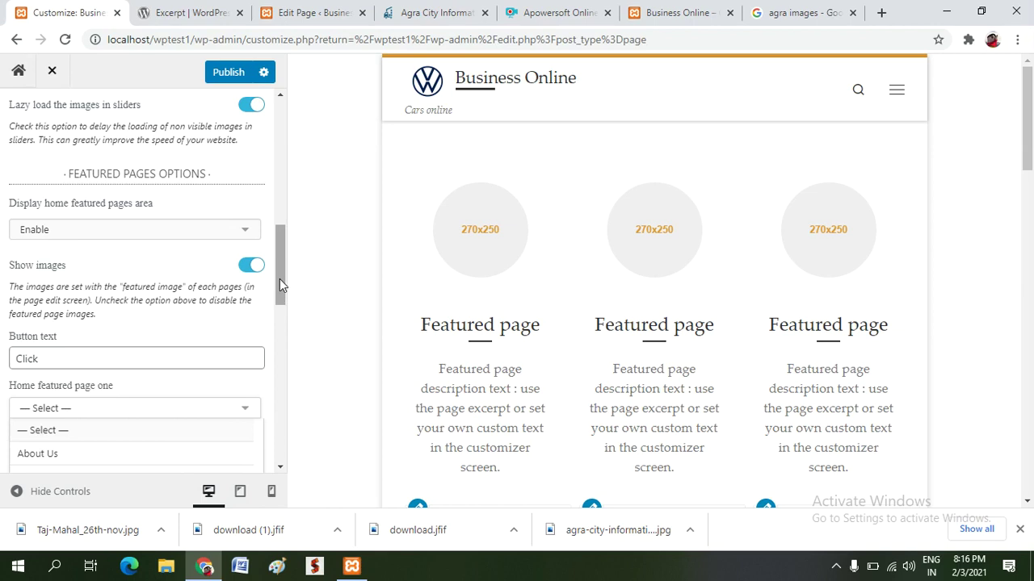
pyautogui.moveTo(279, 279); pyautogui.dragTo(280, 309)
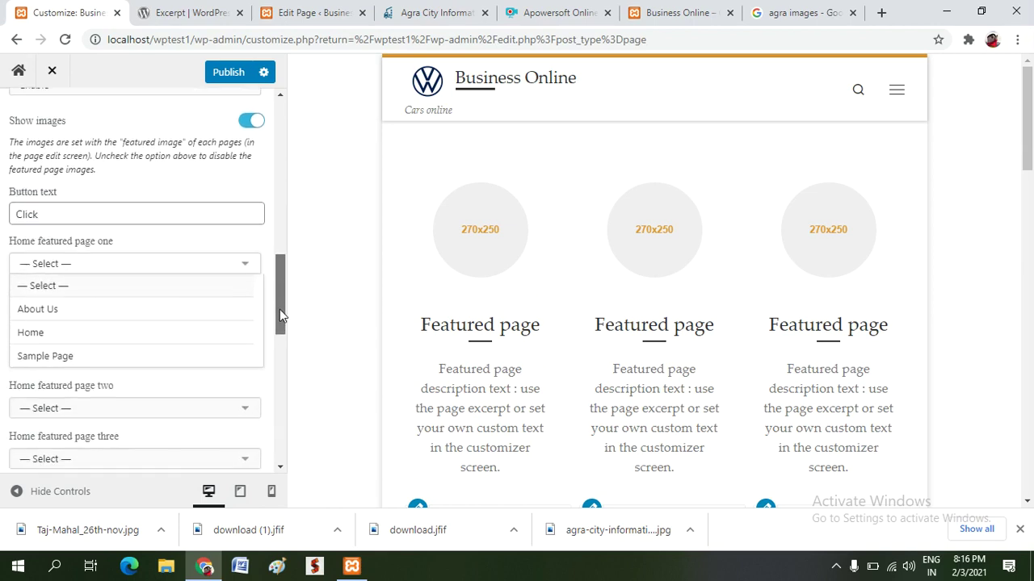
pyautogui.click(184, 333)
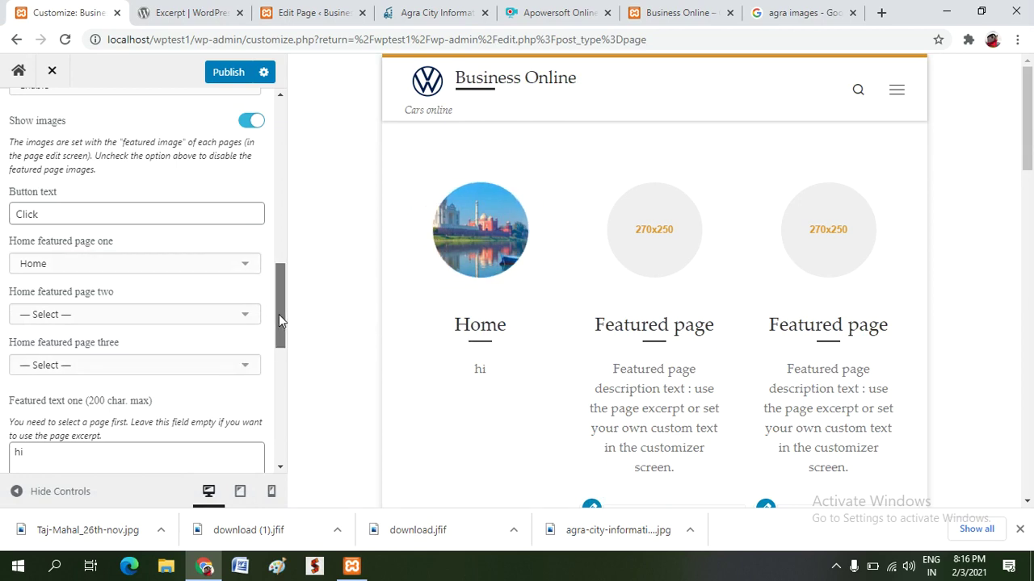
# Step: Replace featured text one with "About taj City Agra" and publish the customizer changes
pyautogui.moveTo(279, 315); pyautogui.dragTo(282, 347)
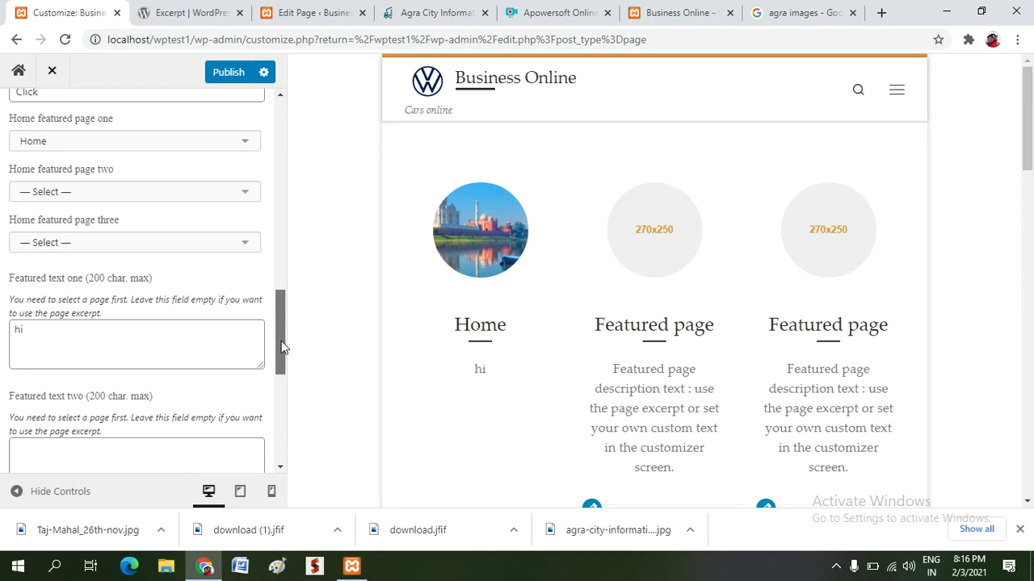
pyautogui.click(89, 326)
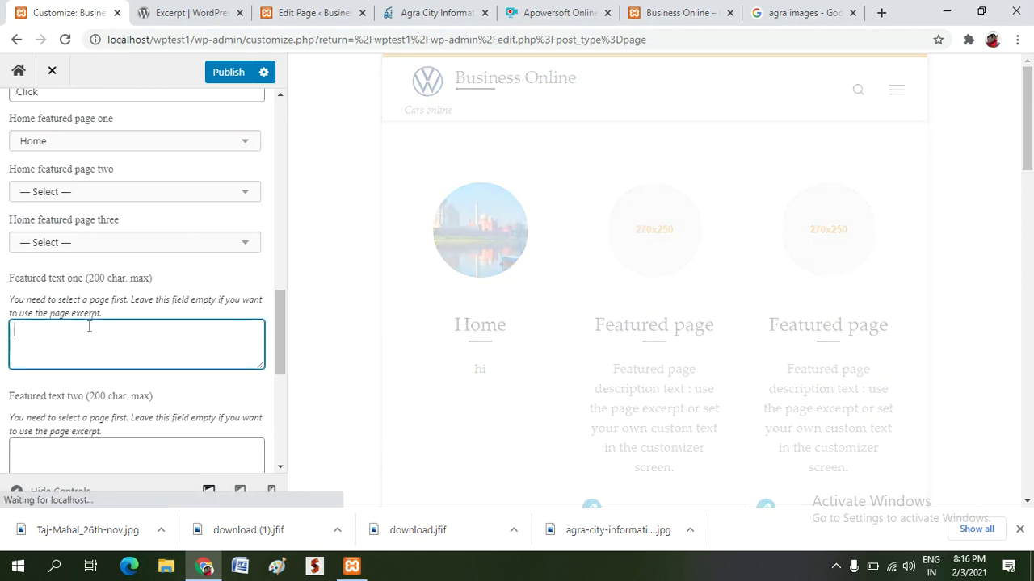
pyautogui.write('About taj City Agra')
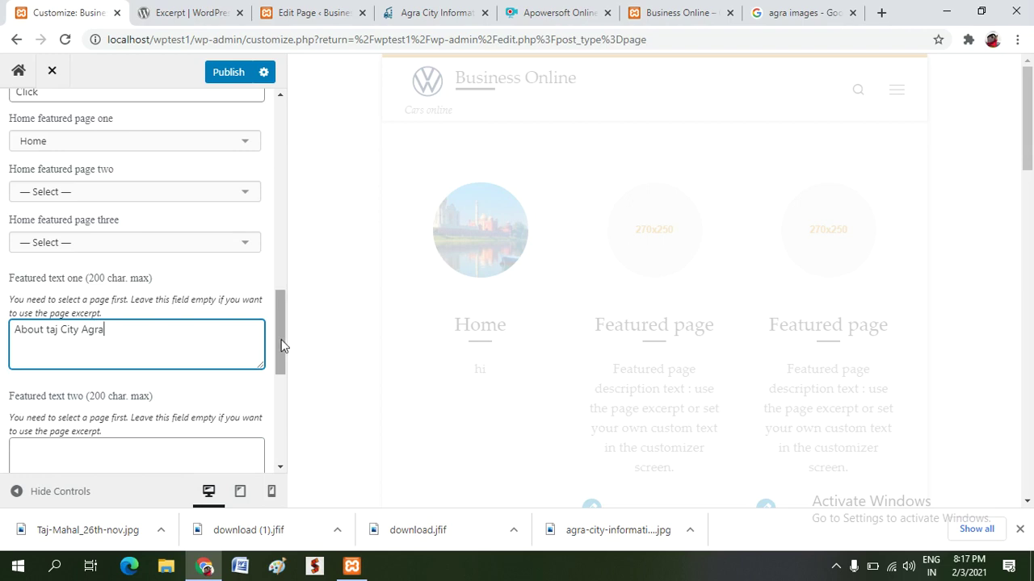
pyautogui.click(281, 346)
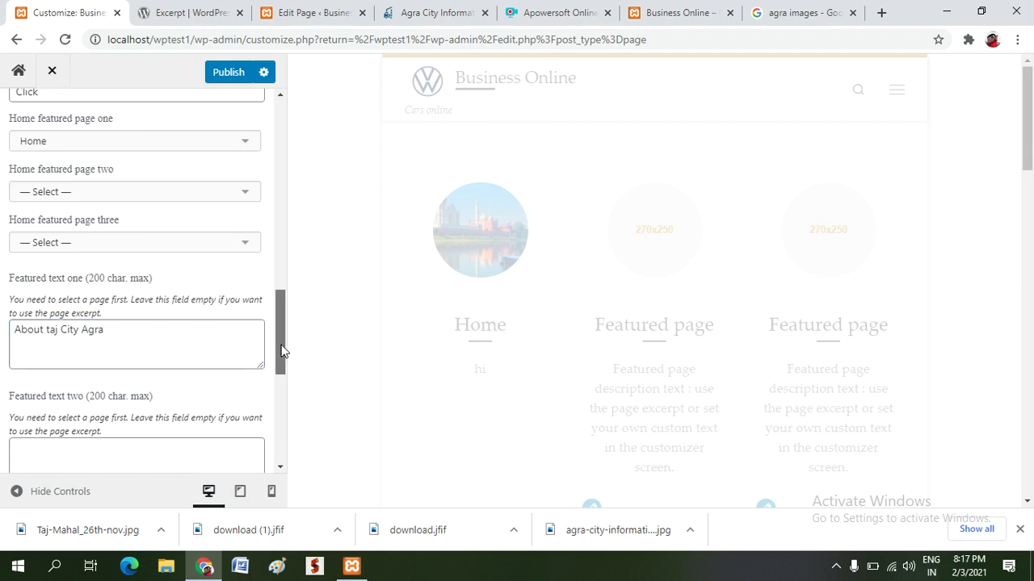
pyautogui.moveTo(281, 351); pyautogui.dragTo(285, 381)
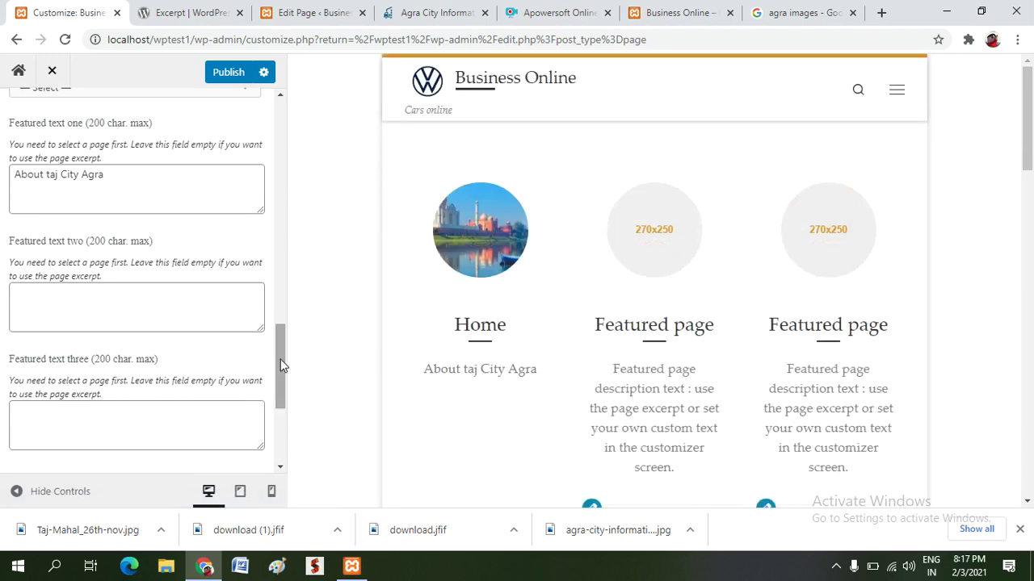
pyautogui.moveTo(280, 365); pyautogui.dragTo(286, 409)
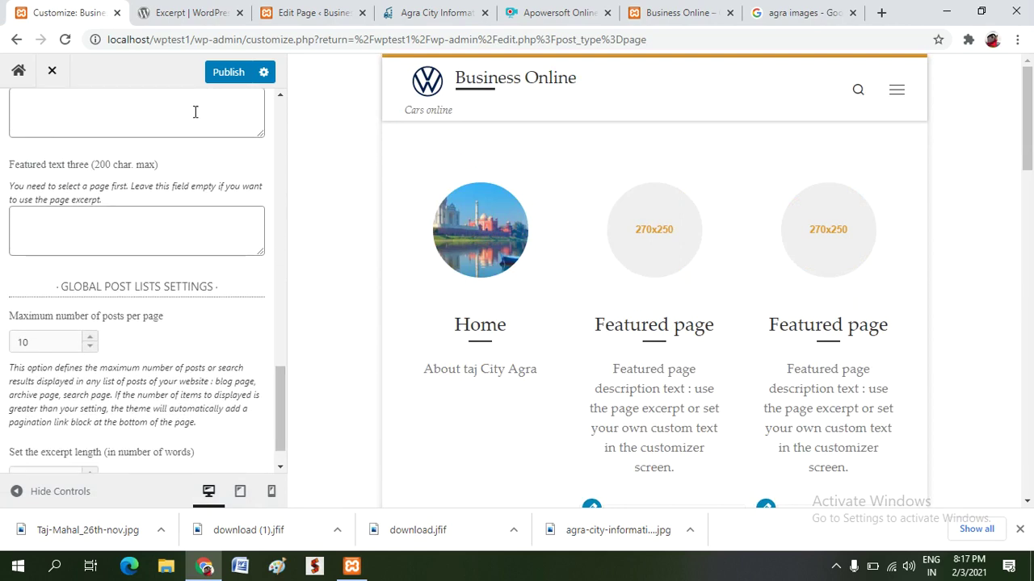
pyautogui.click(220, 72)
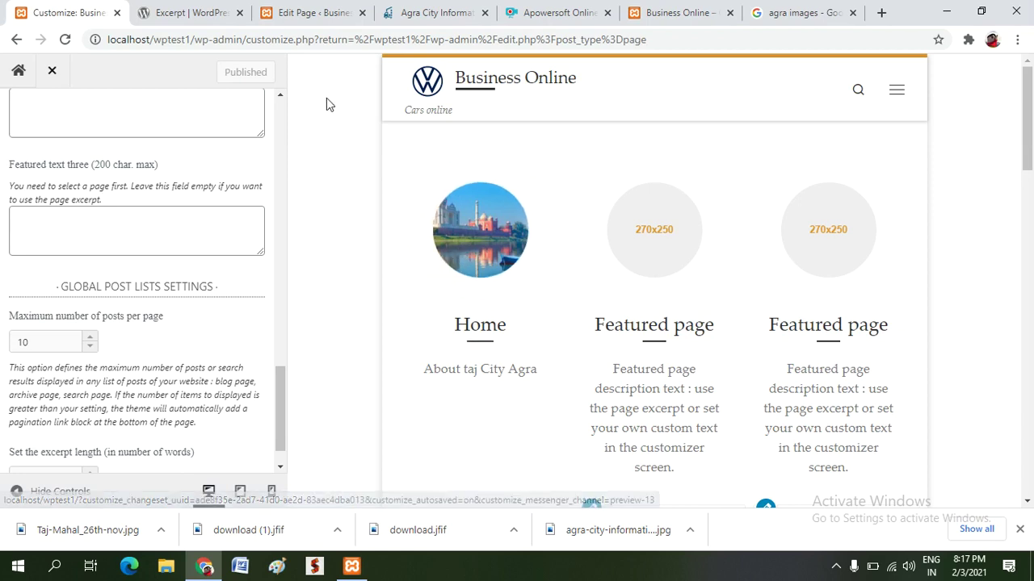
# Step: Leave the customizer, open the Home page for editing from the list of all pages, and show its page settings
pyautogui.click(52, 75)
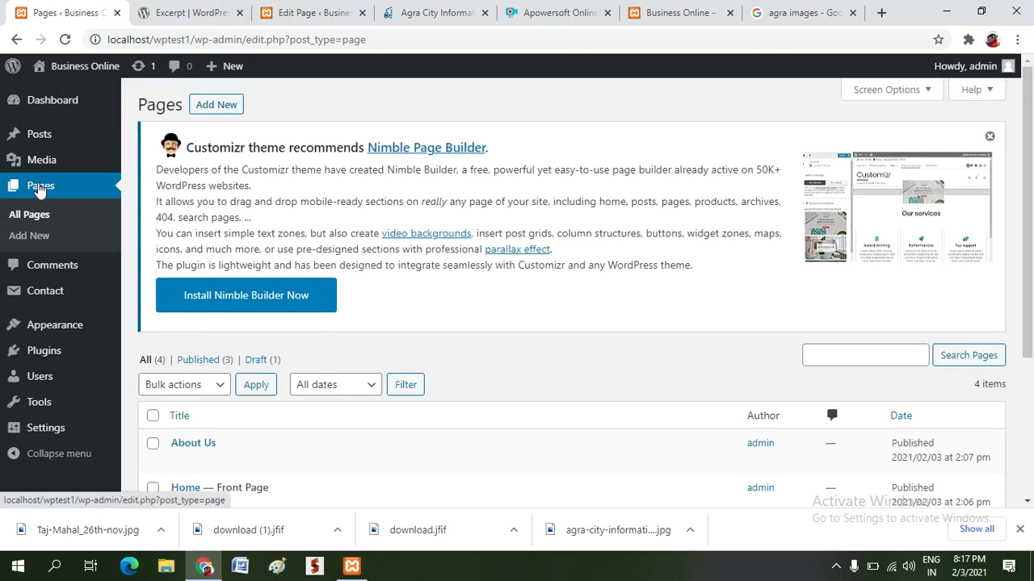
pyautogui.click(44, 220)
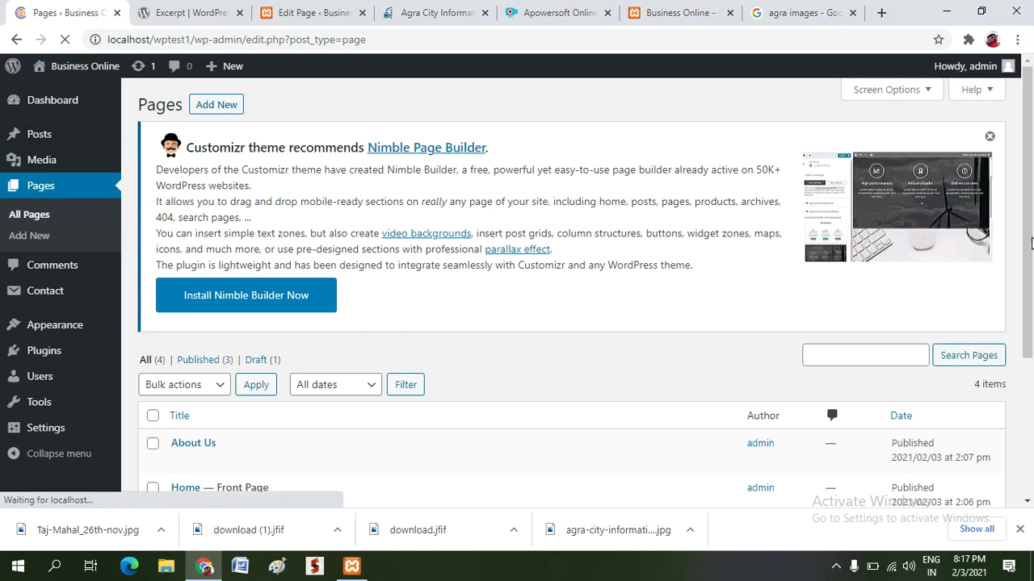
pyautogui.scroll(-2, 1031, 242)
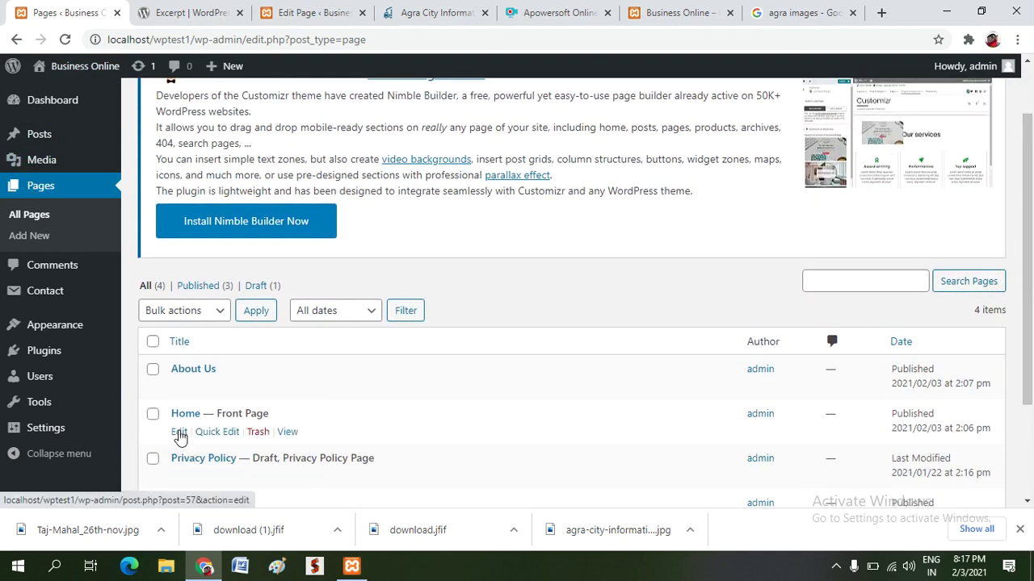
pyautogui.click(179, 433)
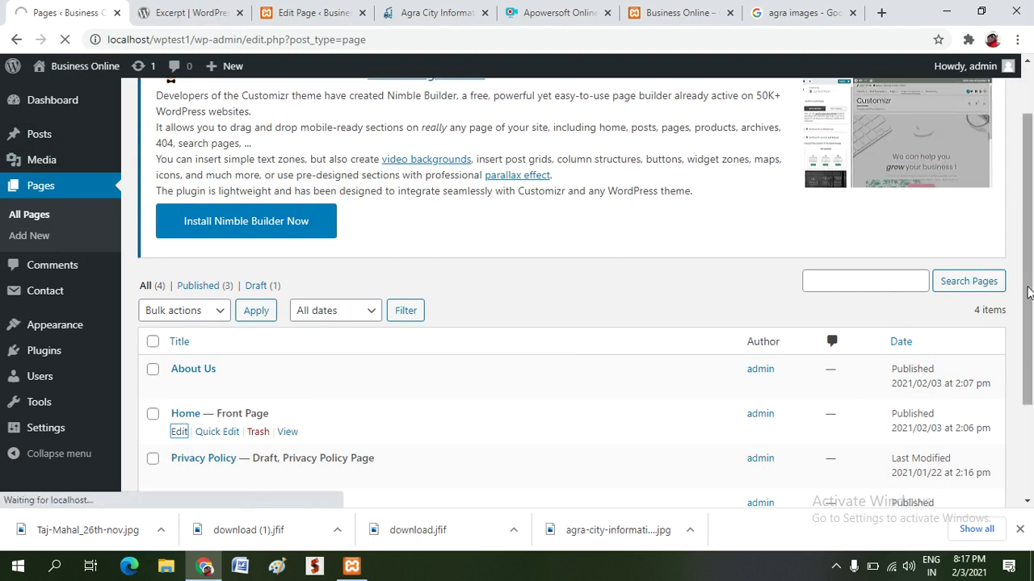
pyautogui.scroll(-1, 1028, 293)
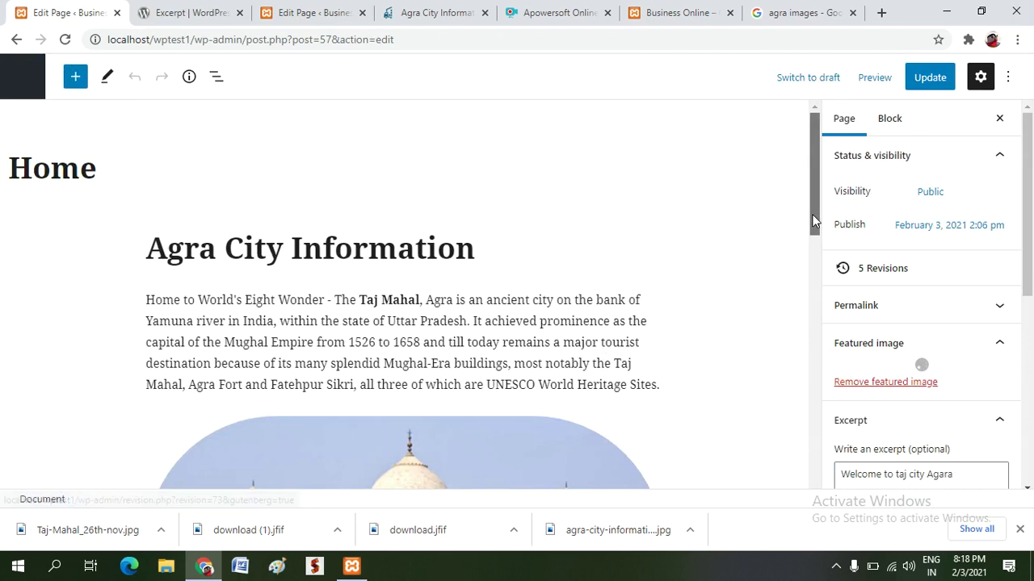
pyautogui.moveTo(811, 214)
pyautogui.mouseDown()
pyautogui.moveTo(817, 241)
pyautogui.moveTo(813, 215)
pyautogui.mouseUp()
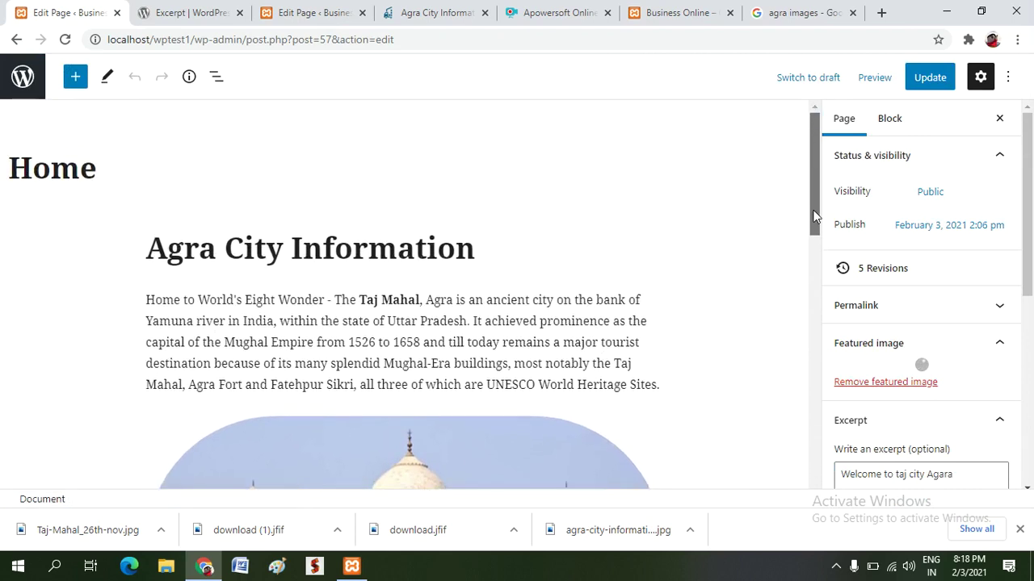
pyautogui.click(889, 121)
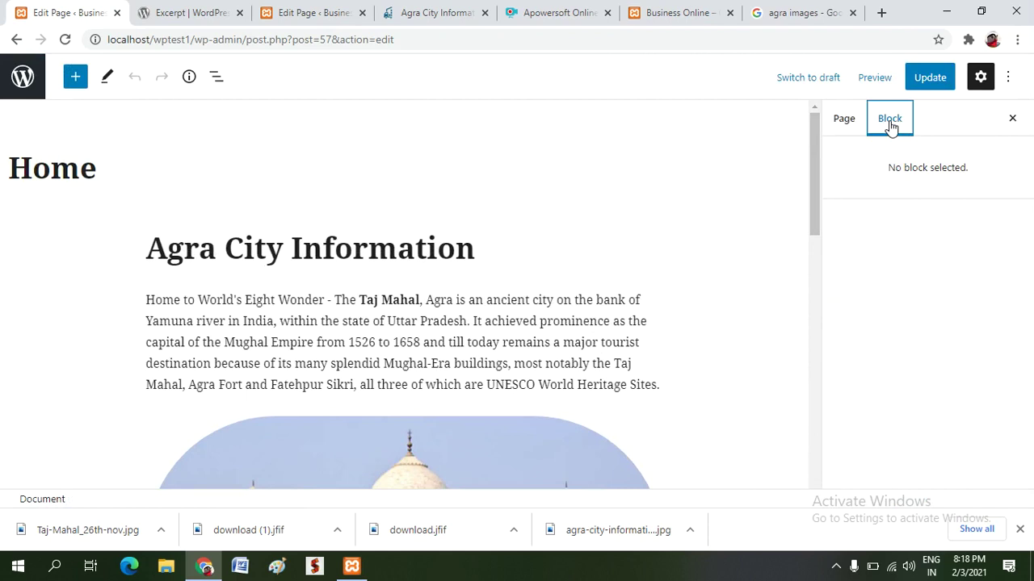
pyautogui.click(845, 123)
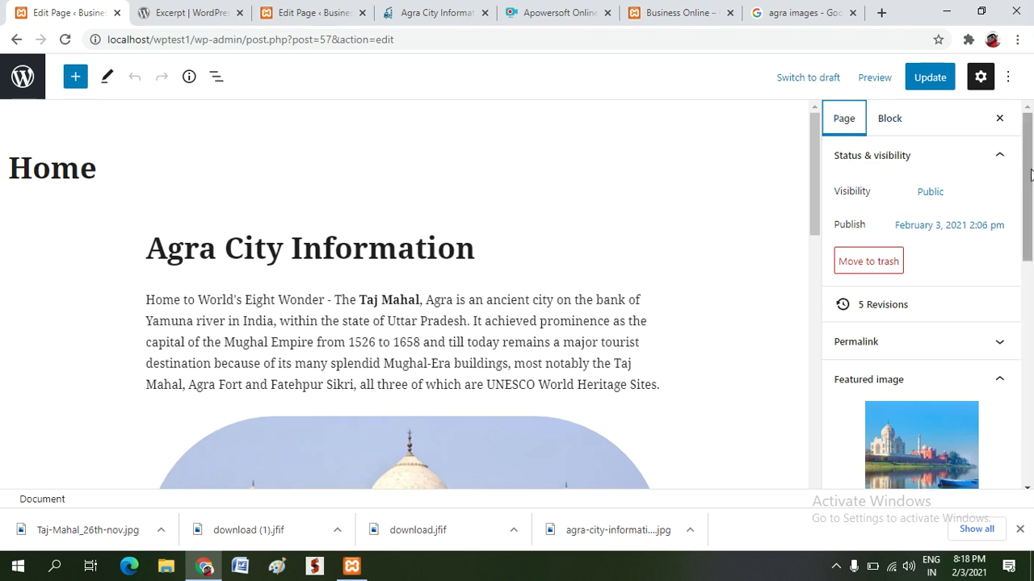
# Step: Remove the current featured image from the Home page's settings
pyautogui.moveTo(1027, 171); pyautogui.dragTo(1030, 236)
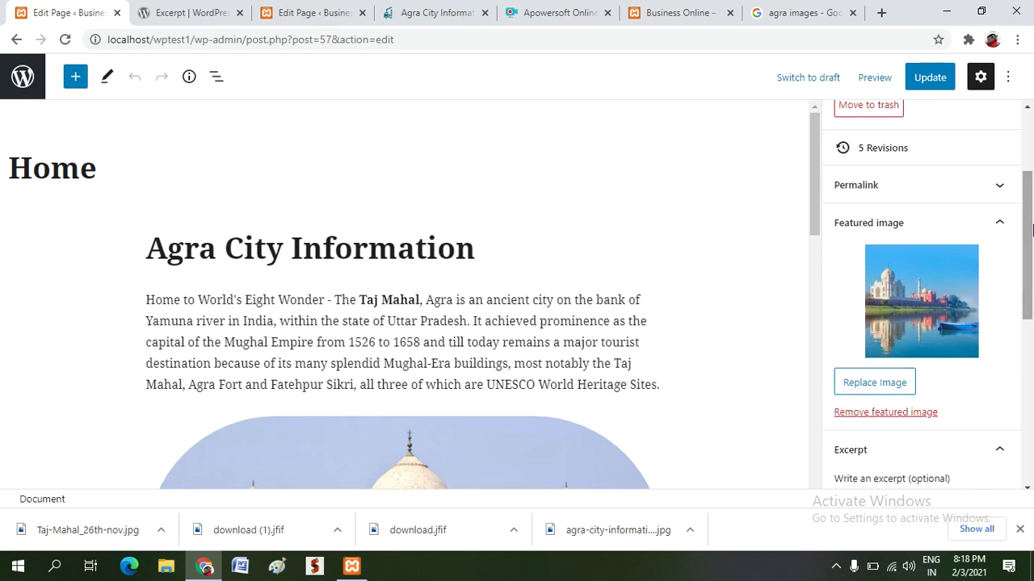
pyautogui.click(996, 228)
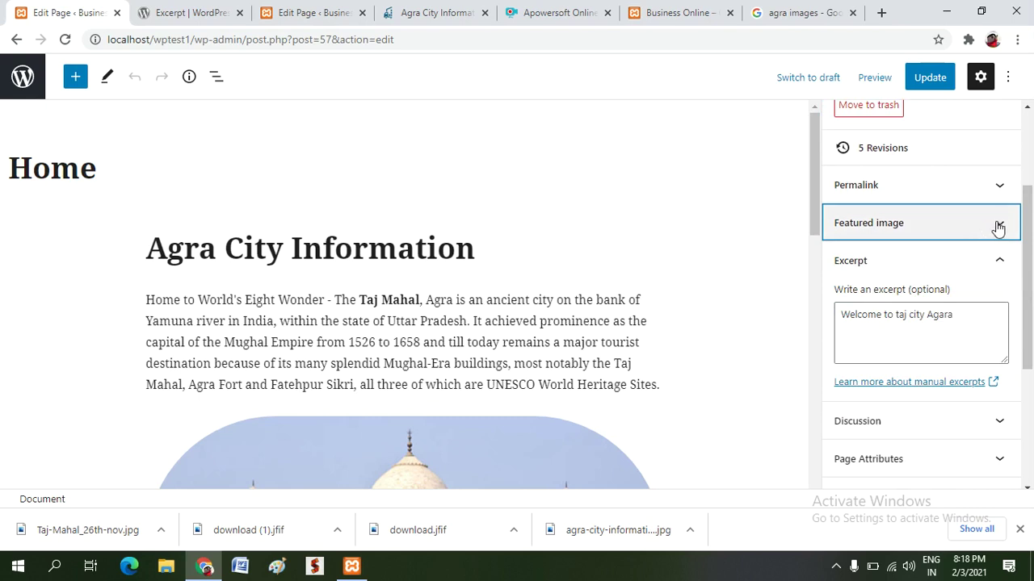
pyautogui.click(998, 229)
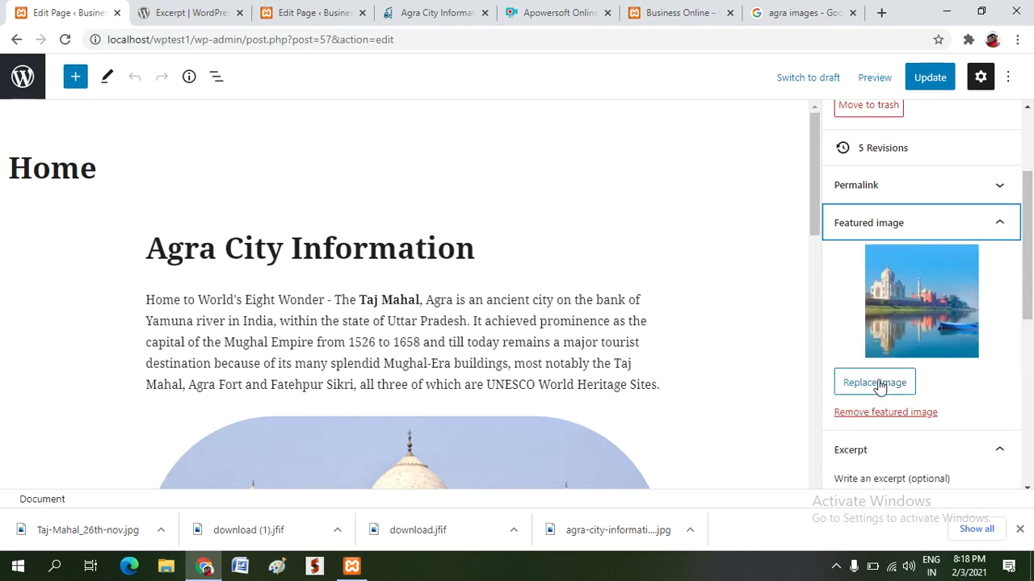
pyautogui.click(882, 413)
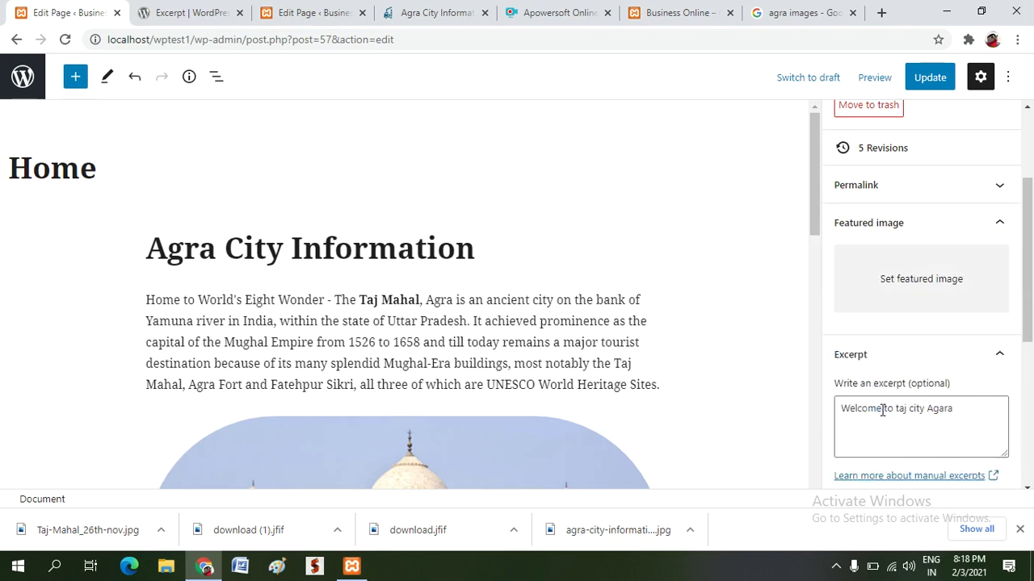
# Step: Set Taj-Mahal_26th-nov.jpg from the media library as the Home page's featured image and update the page
pyautogui.click(921, 281)
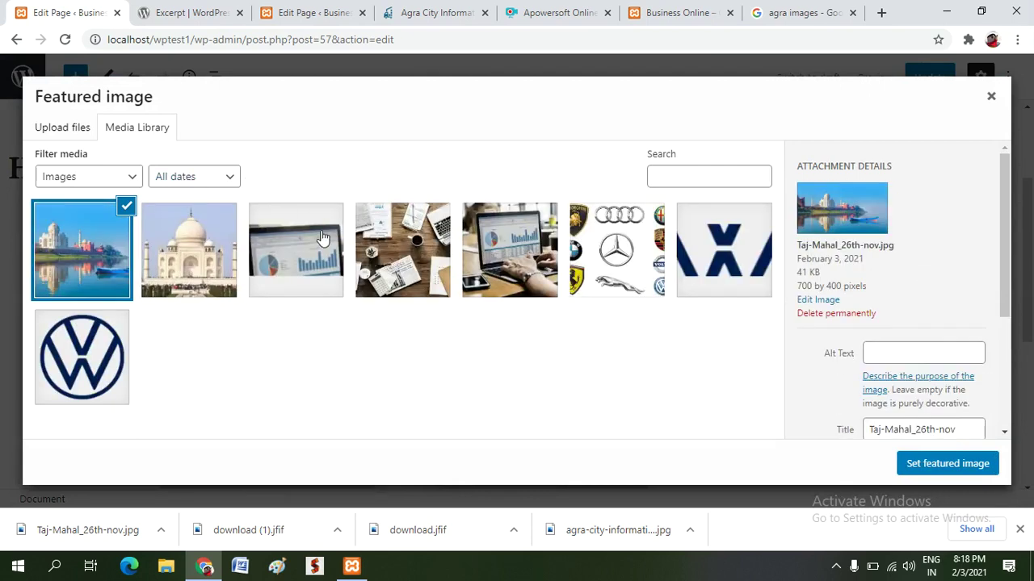
pyautogui.click(43, 129)
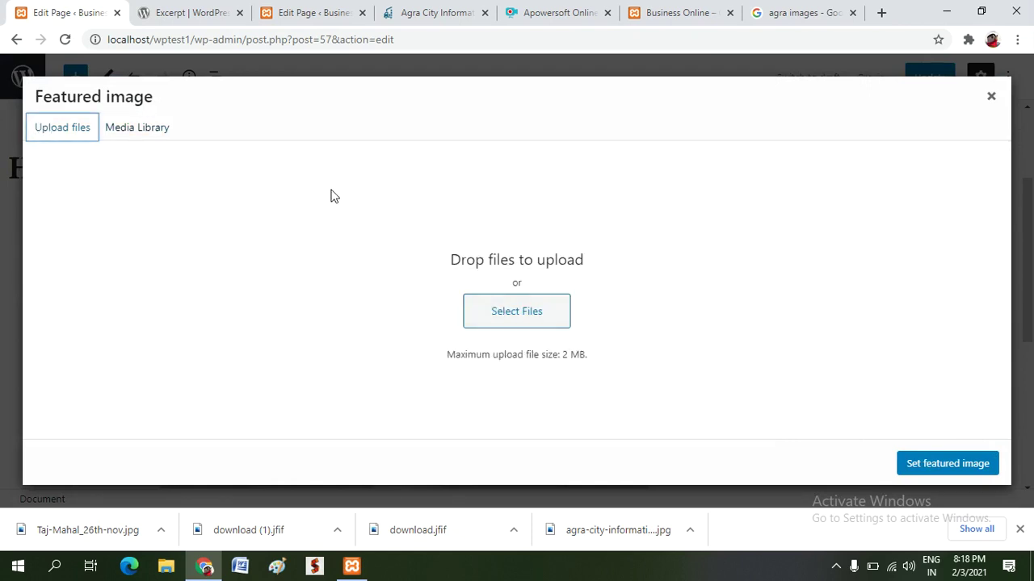
pyautogui.click(134, 129)
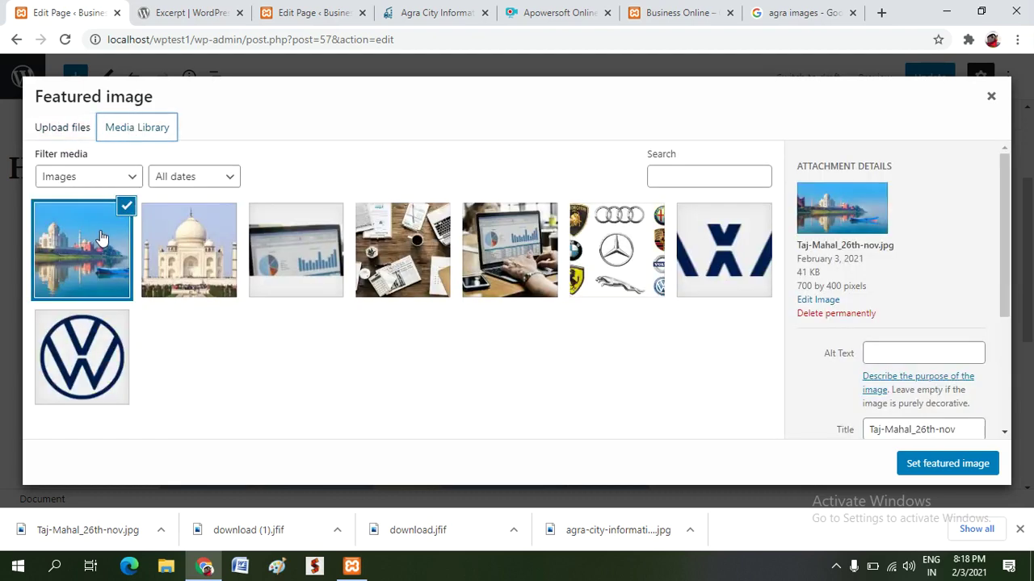
pyautogui.click(948, 466)
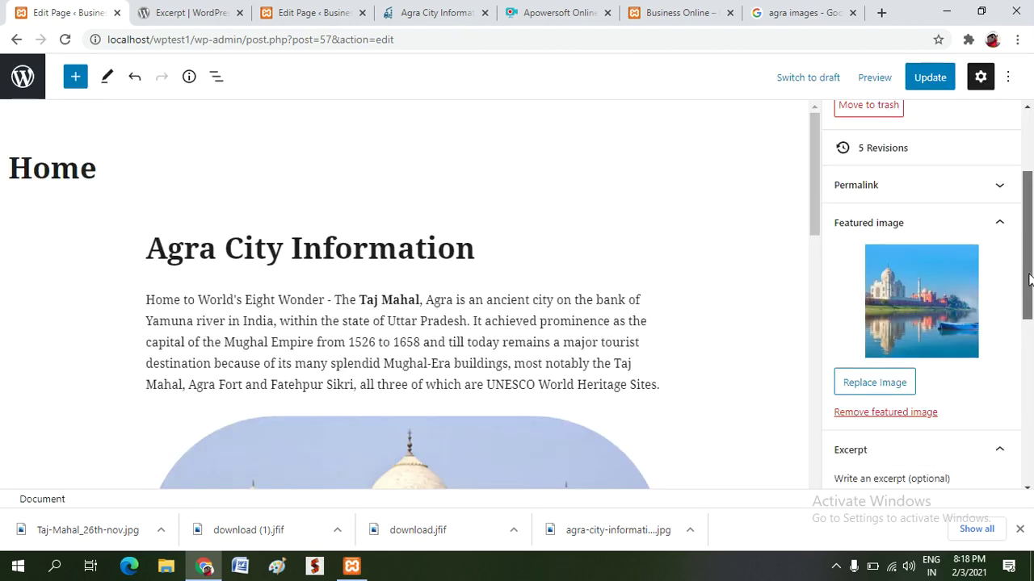
pyautogui.moveTo(1030, 279); pyautogui.dragTo(1015, 302)
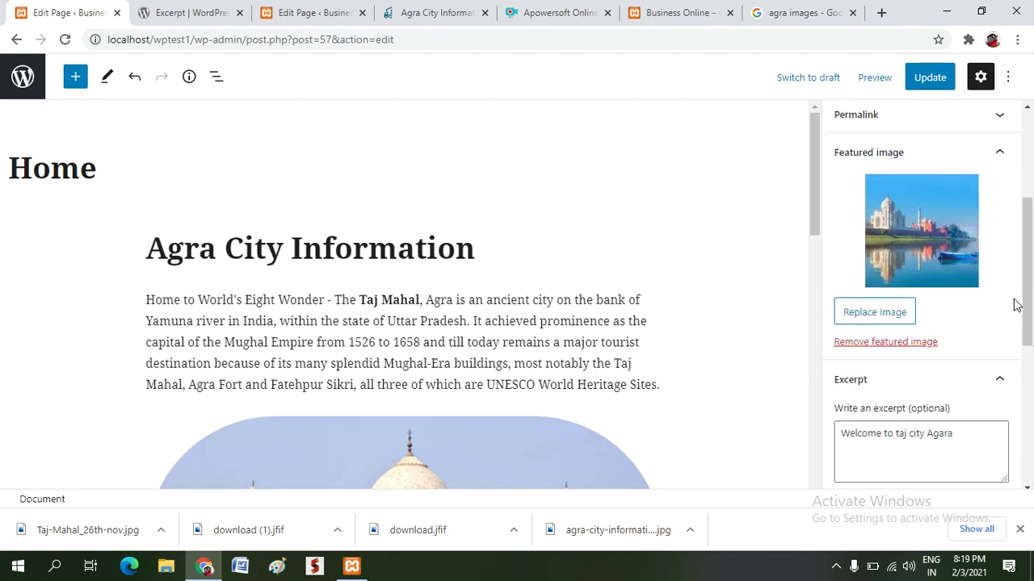
pyautogui.click(930, 78)
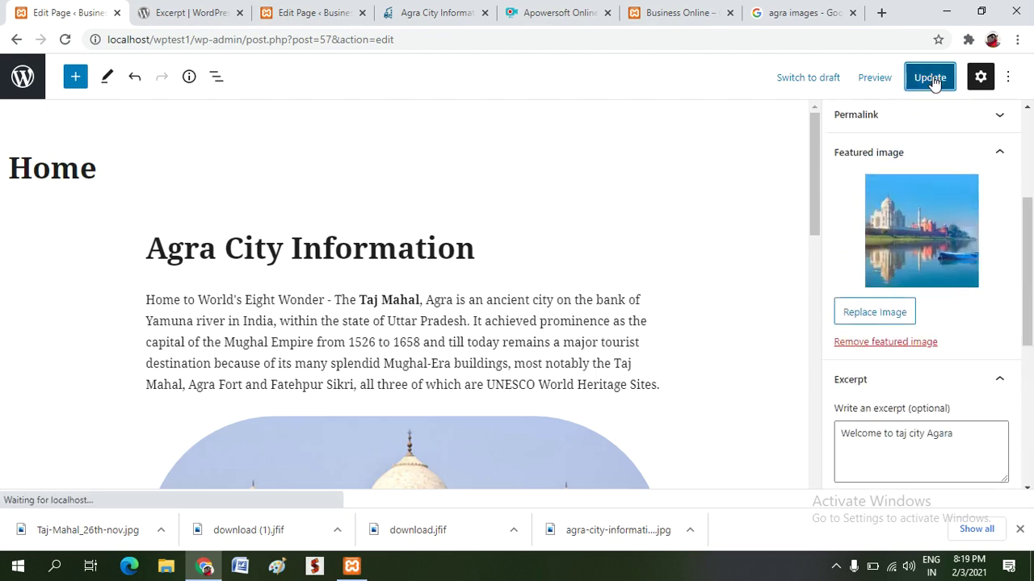
# Step: Reload the live site's front page and examine the featured pages section
pyautogui.click(667, 14)
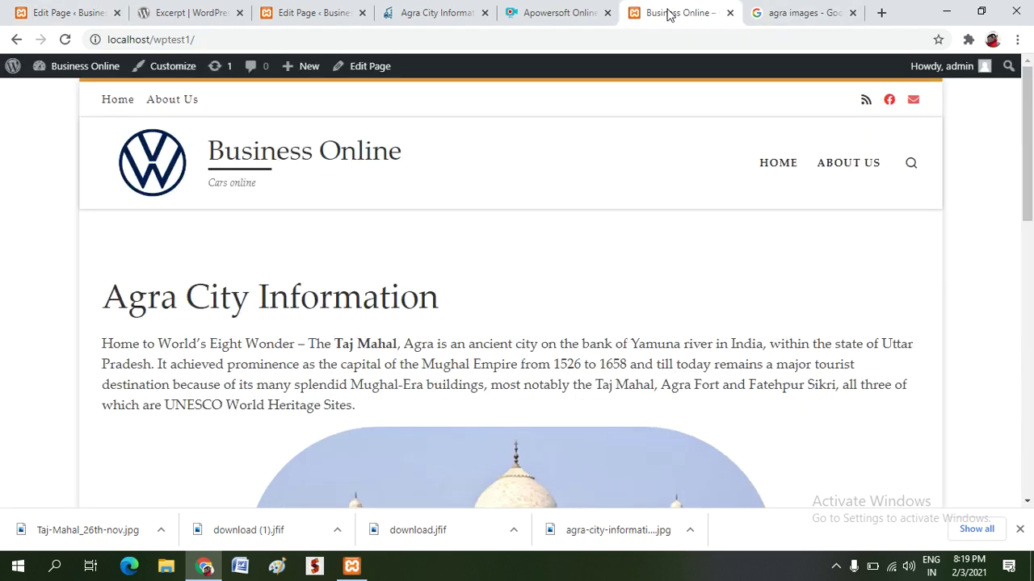
pyautogui.click(64, 39)
pyautogui.click(66, 42)
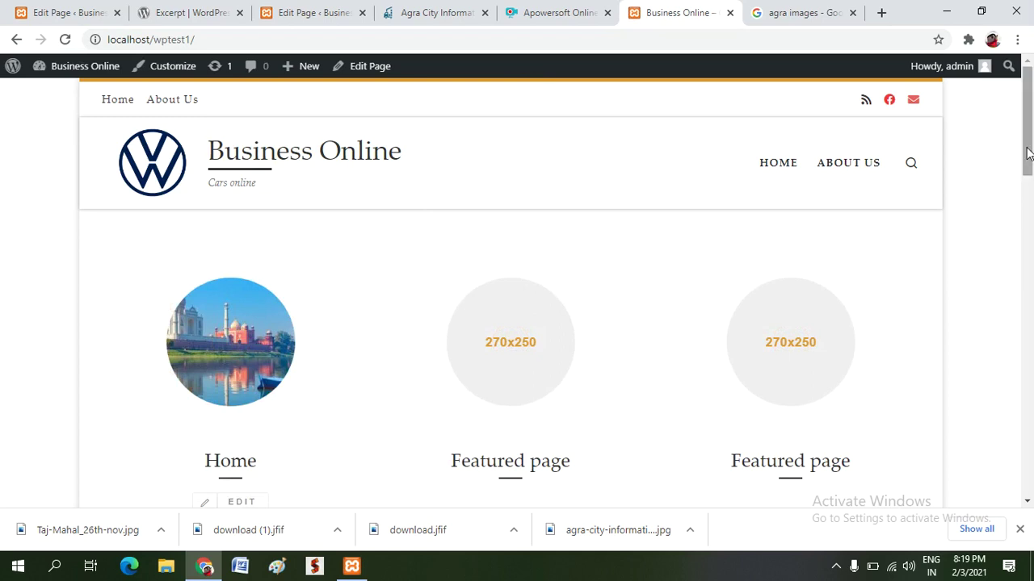
pyautogui.moveTo(1027, 154); pyautogui.dragTo(1031, 212)
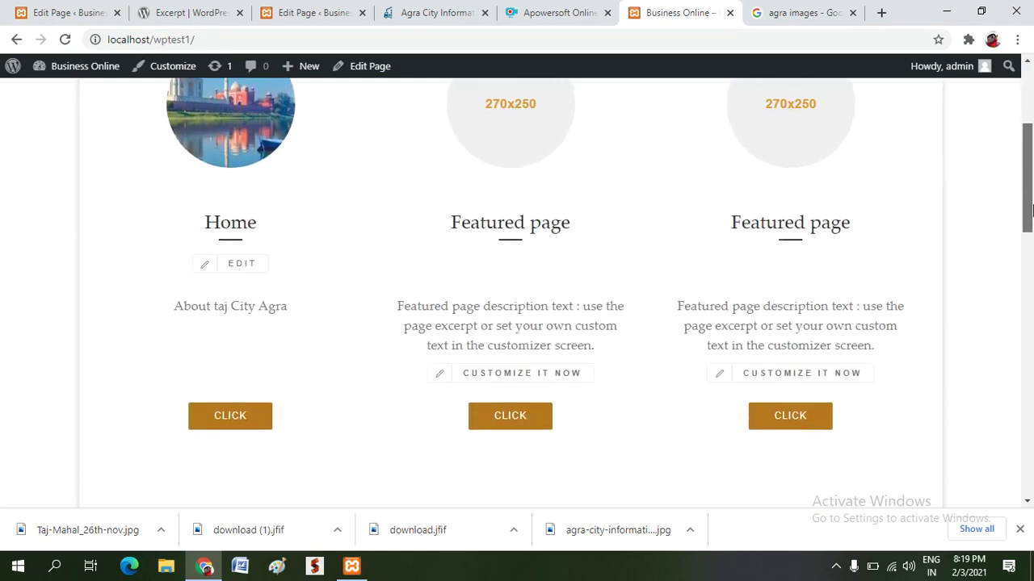
# Step: Test the Home featured page's links by following both its button and its round image
pyautogui.click(253, 415)
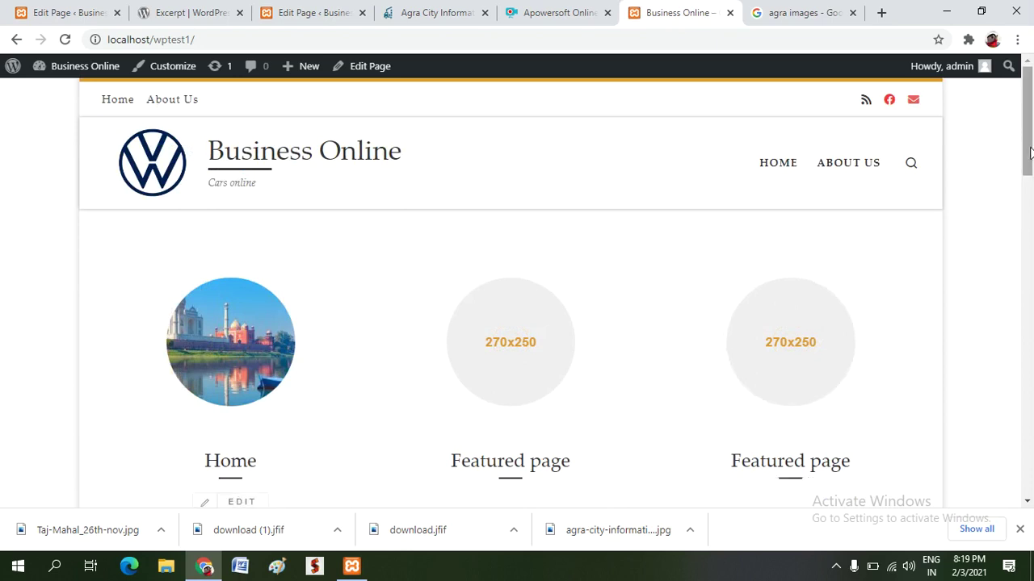
pyautogui.moveTo(1030, 154); pyautogui.dragTo(1031, 199)
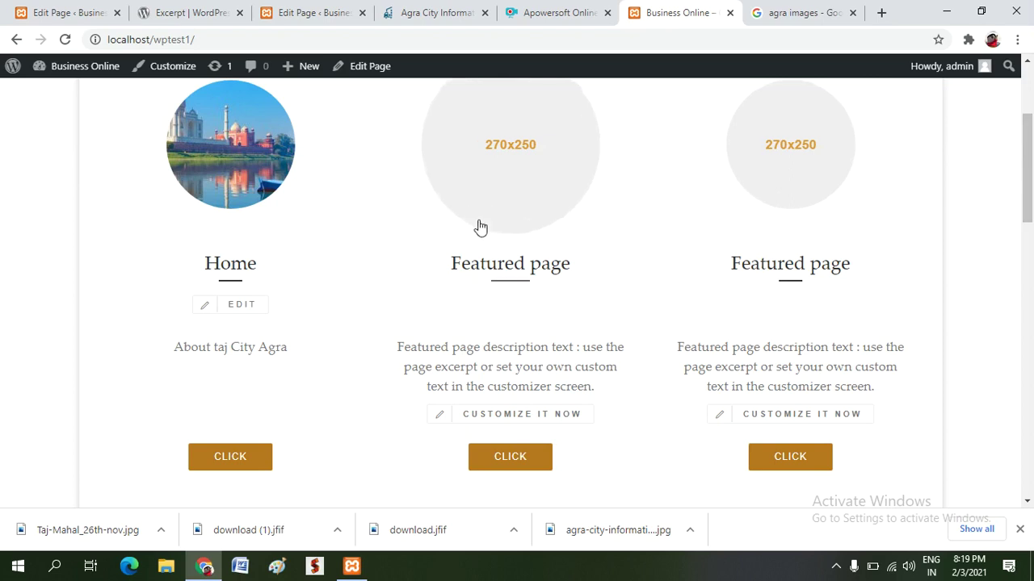
pyautogui.click(229, 180)
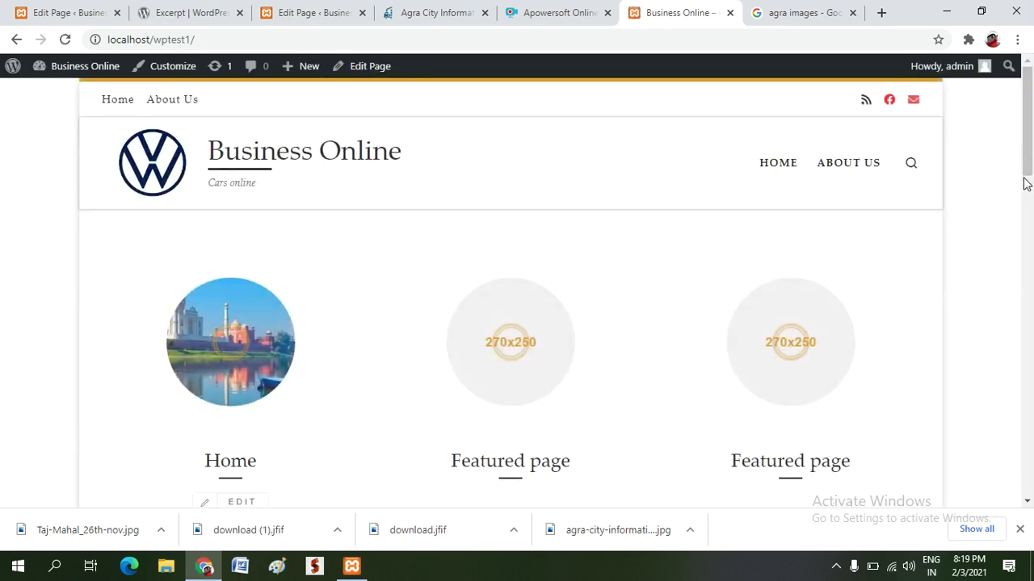
pyautogui.moveTo(1025, 158); pyautogui.dragTo(909, 158)
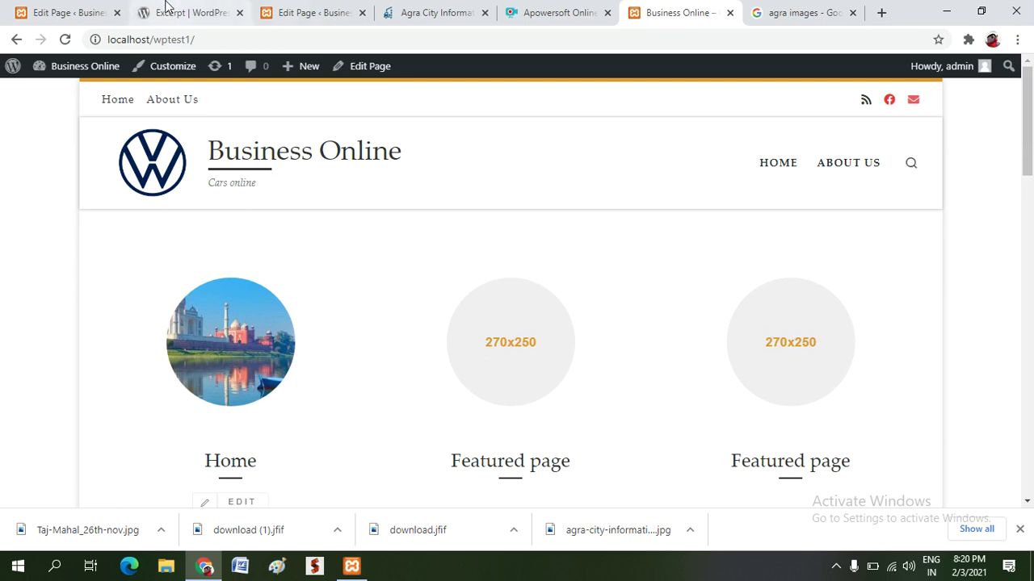
# Step: Return to the Home page editor, leave it for the list of all pages, and show the Posts options
pyautogui.click(63, 14)
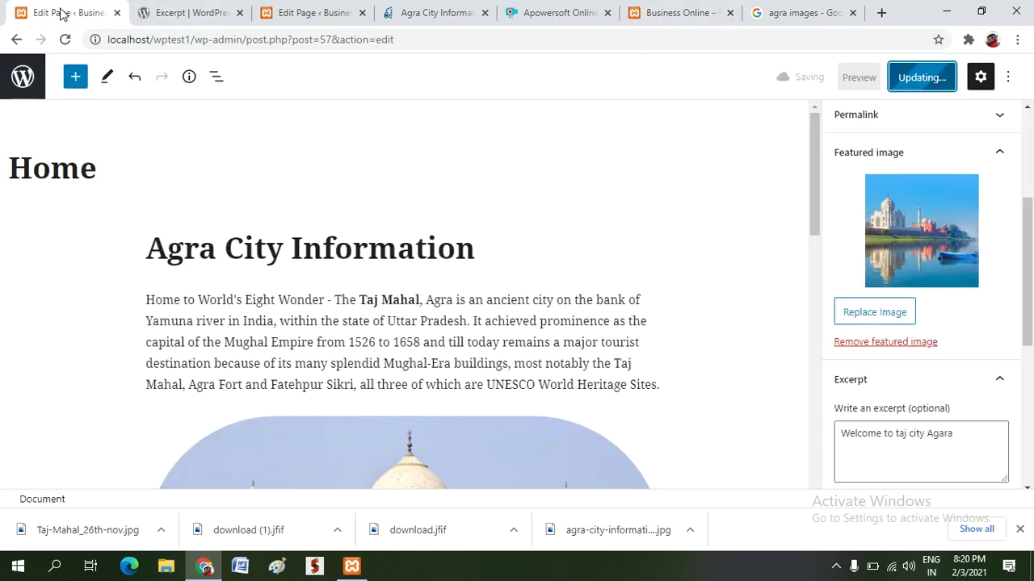
pyautogui.click(16, 77)
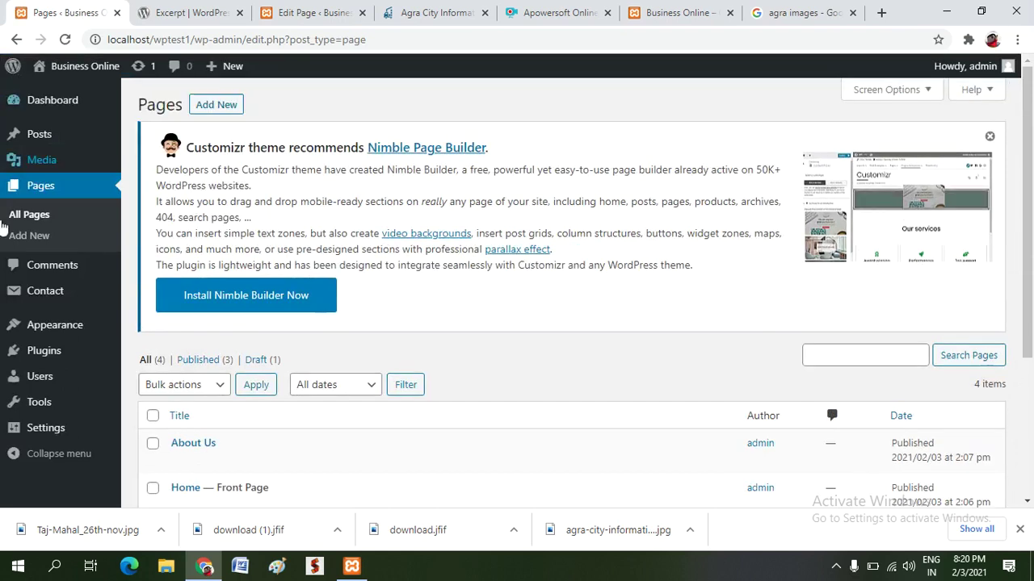
pyautogui.moveTo(42, 143)
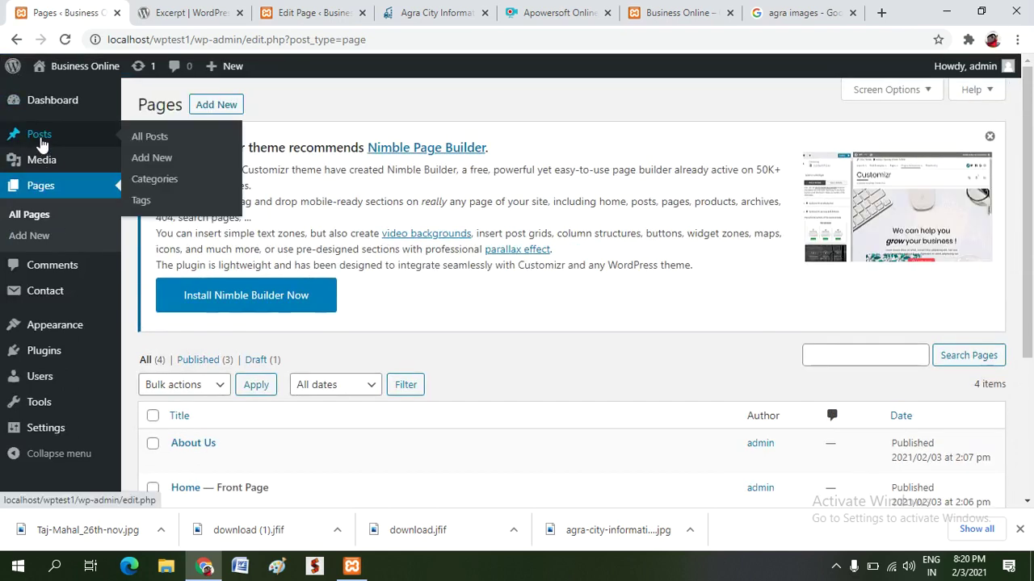